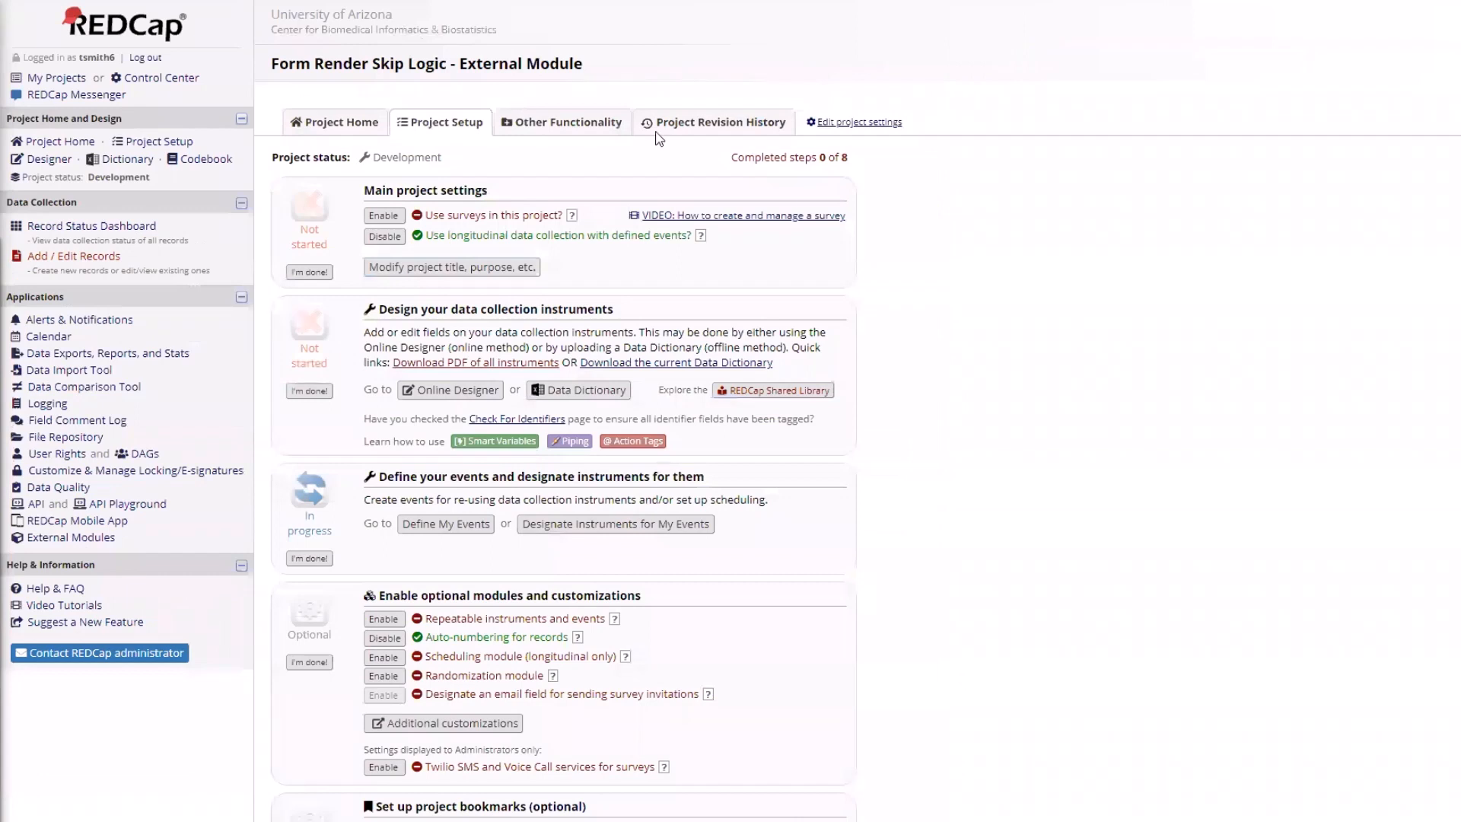
Examine the project's enabled external modules and the fields of the Animal Identification instrument in the Online Designer.
click(66, 537)
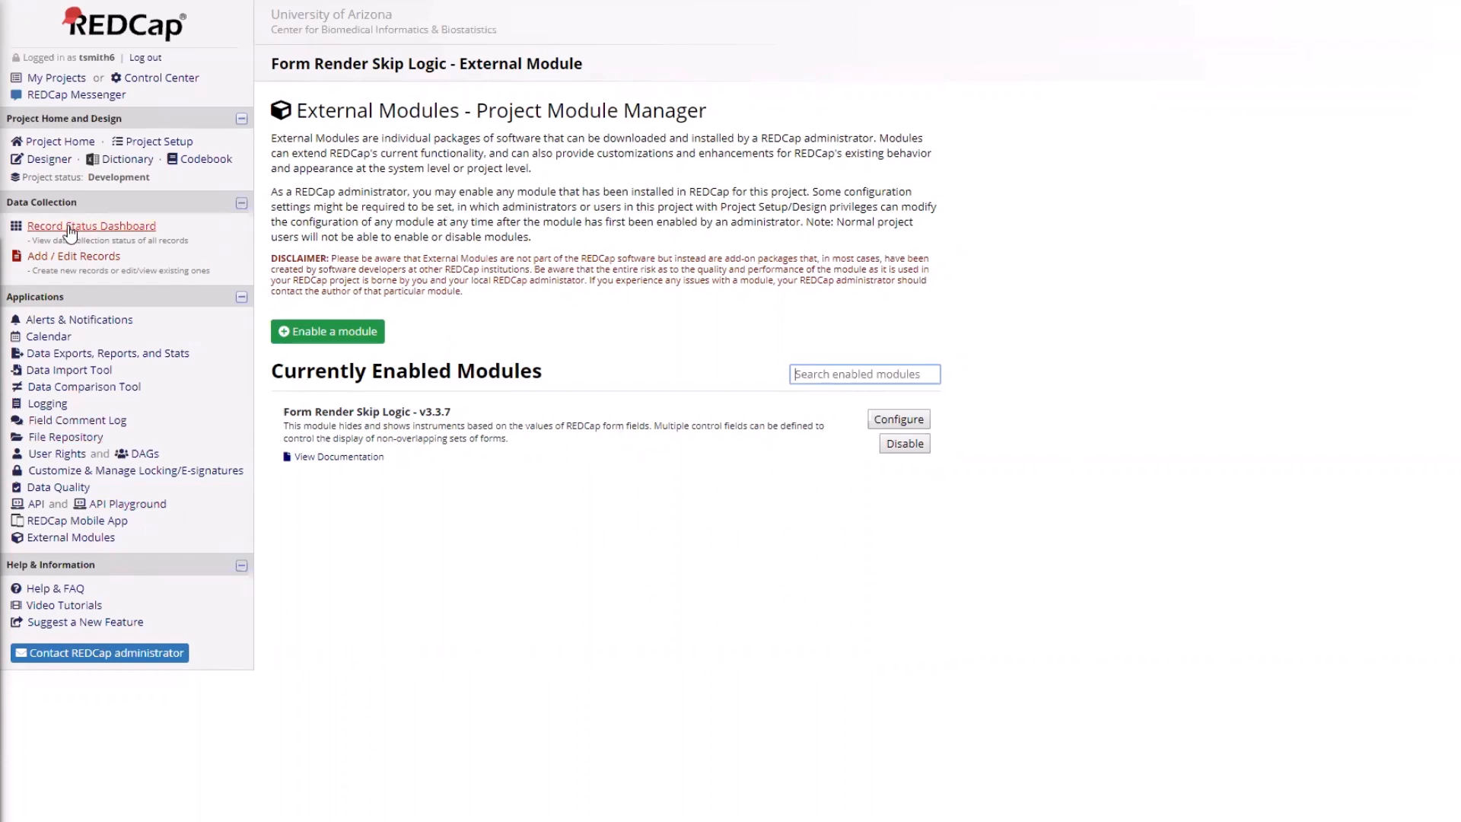
click(49, 160)
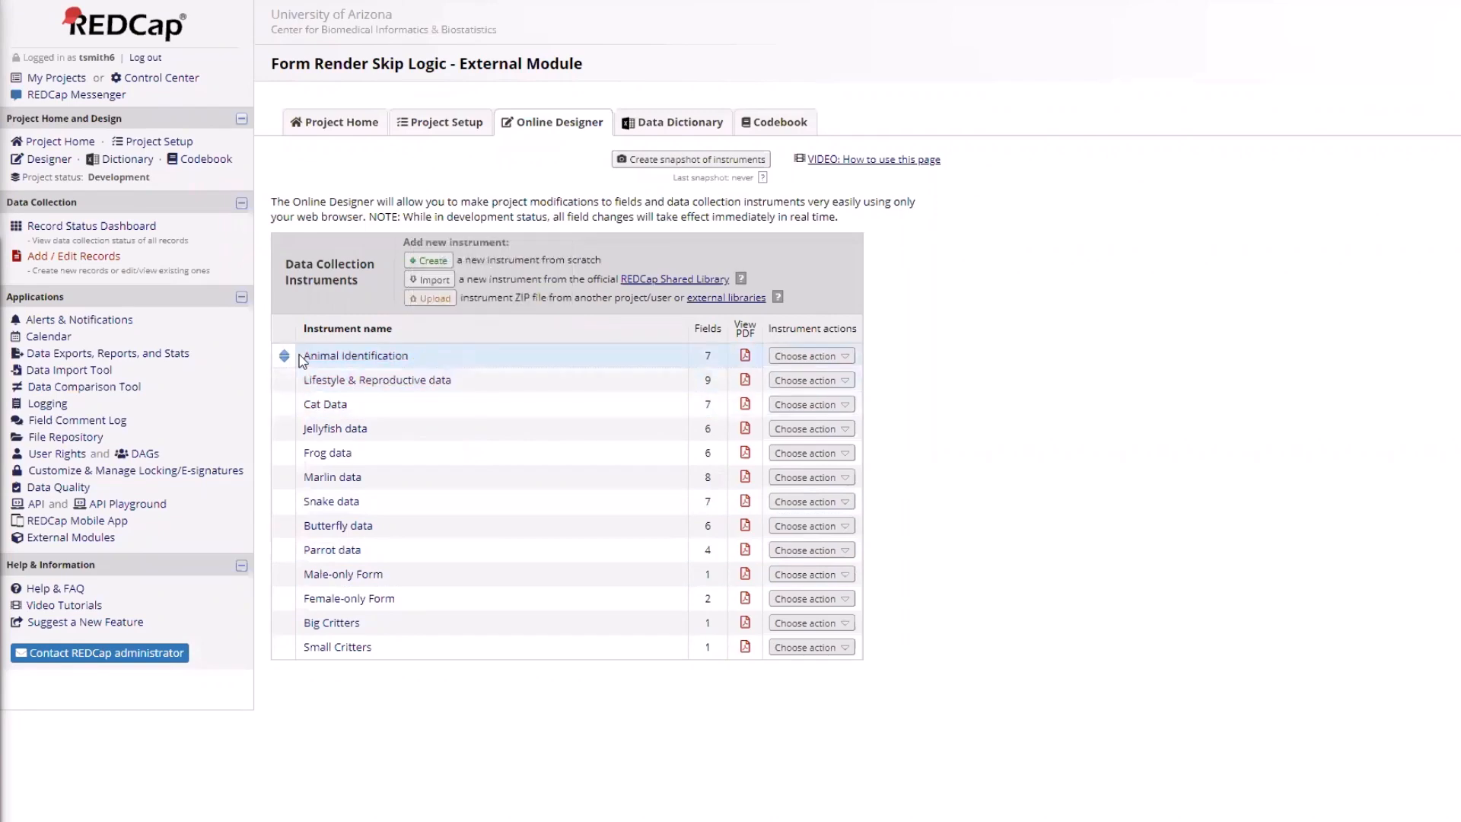
click(325, 356)
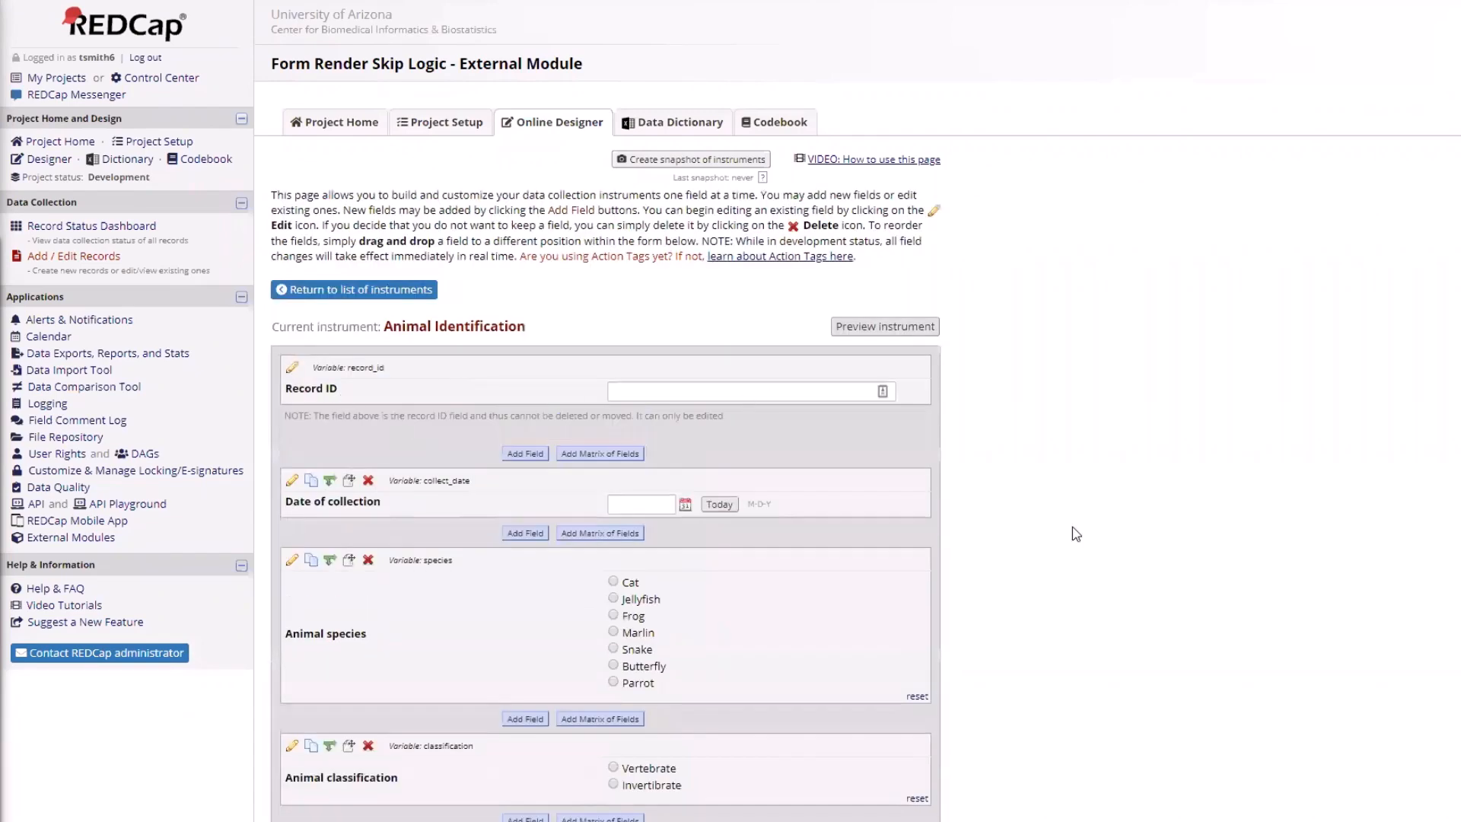
scroll(771, 540, down, 4)
scroll(771, 540, down, 2)
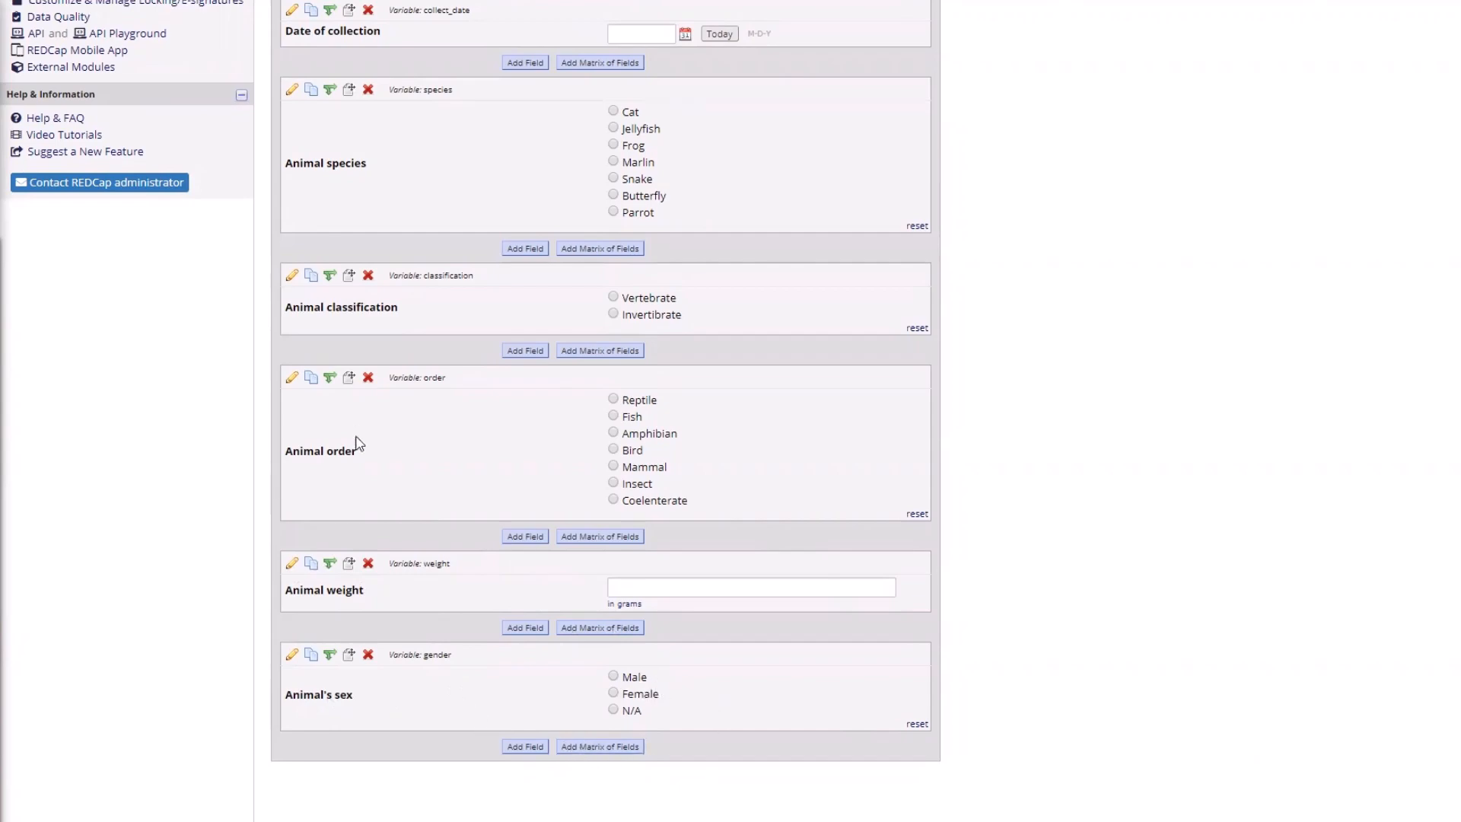
scroll(56, 384, up, 5)
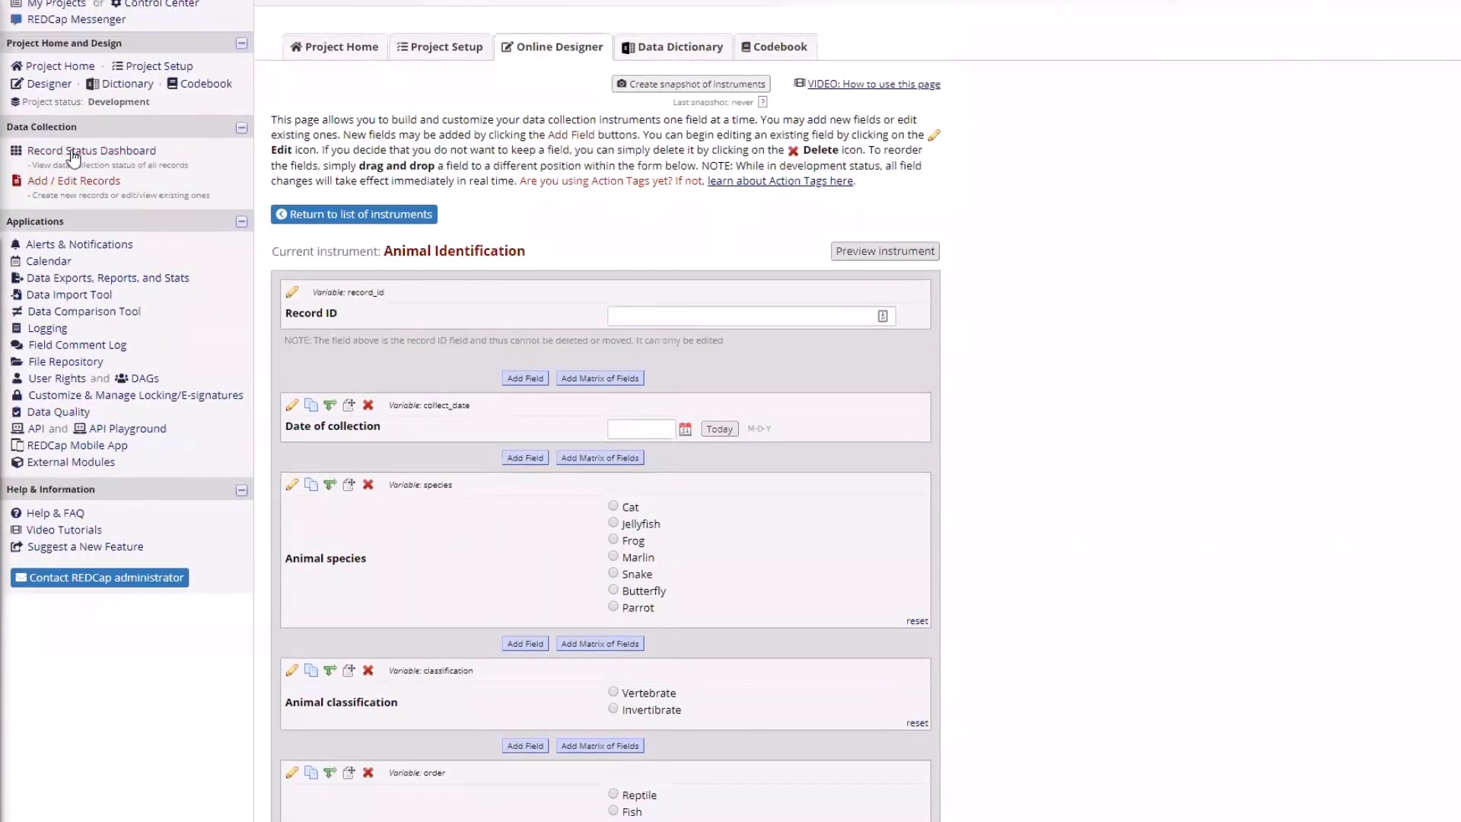
click(46, 83)
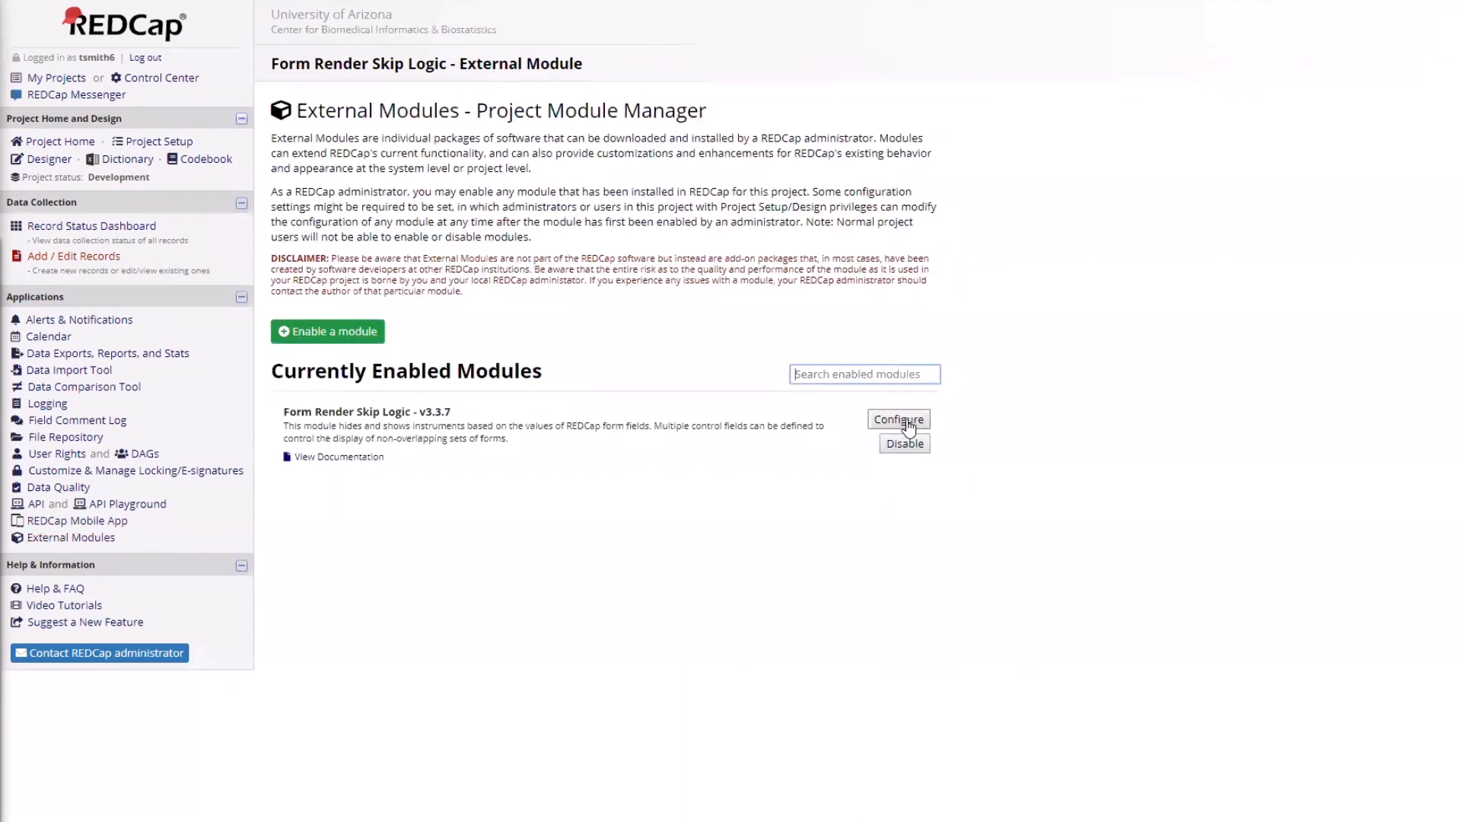
Open the Form Render Skip Logic configuration and examine the first control field's field, event, branching conditions and target forms.
click(899, 420)
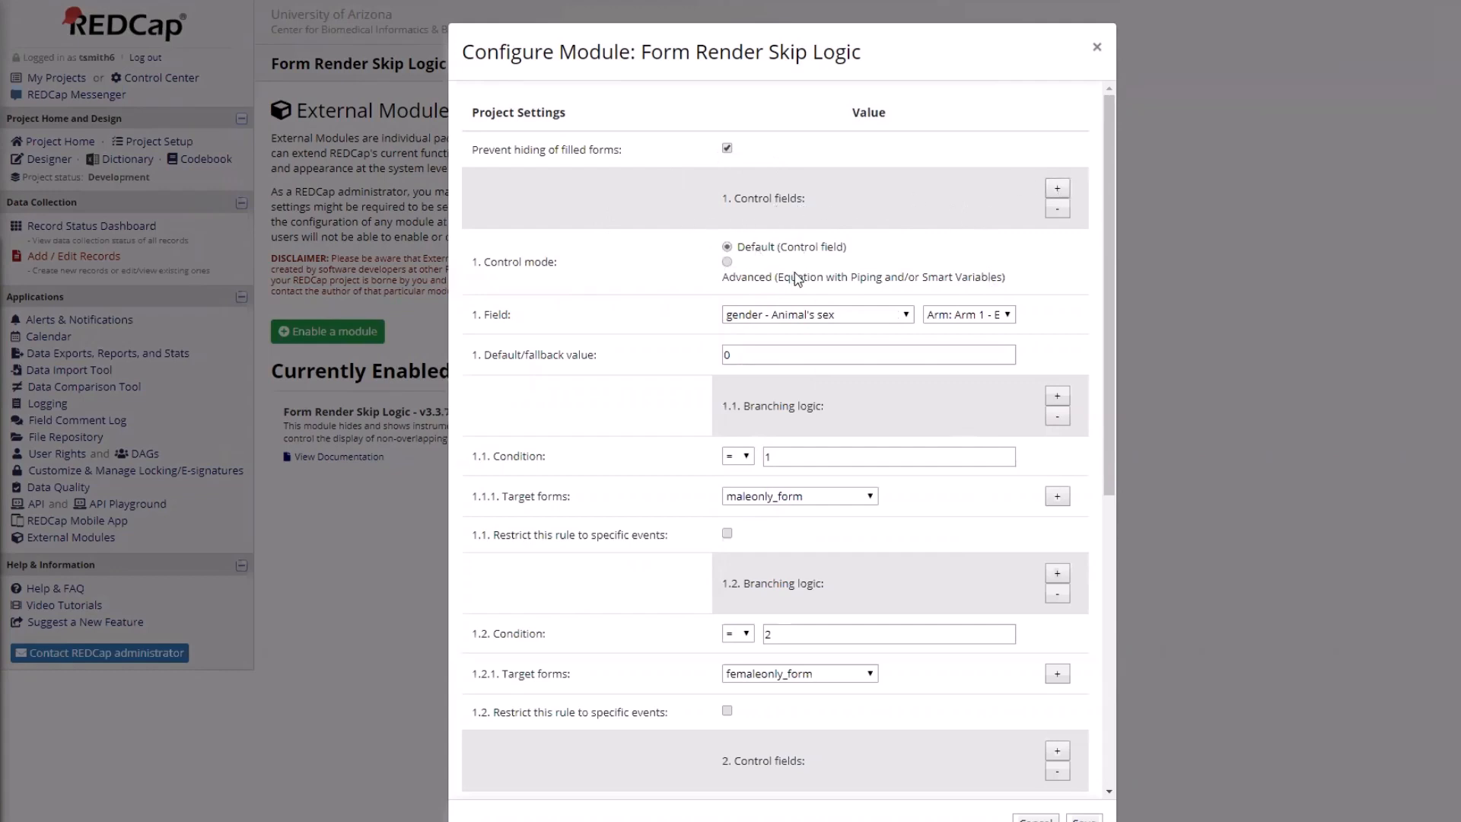
click(865, 316)
click(865, 316)
click(865, 317)
click(865, 317)
click(1009, 315)
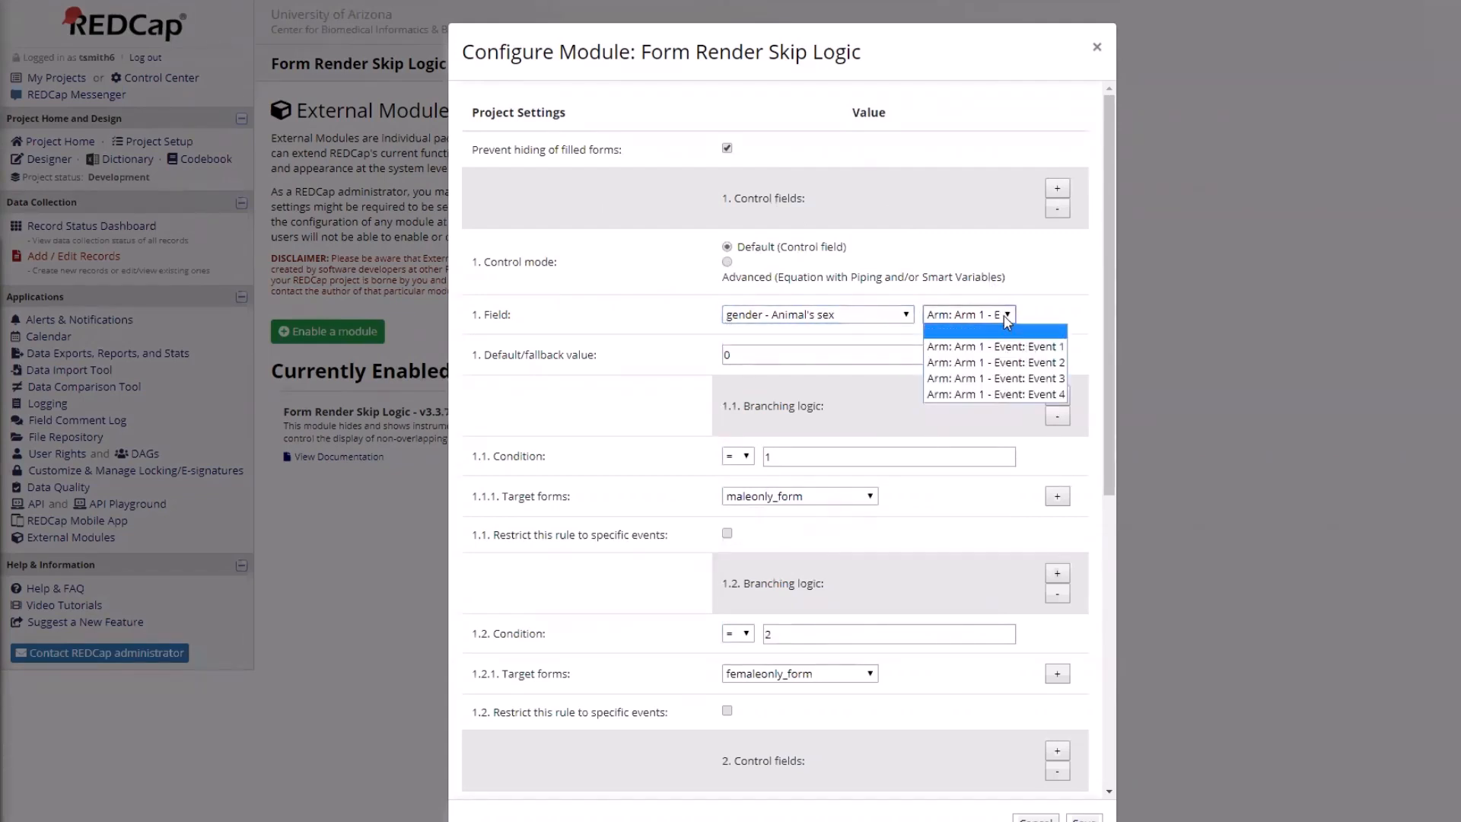
click(1004, 316)
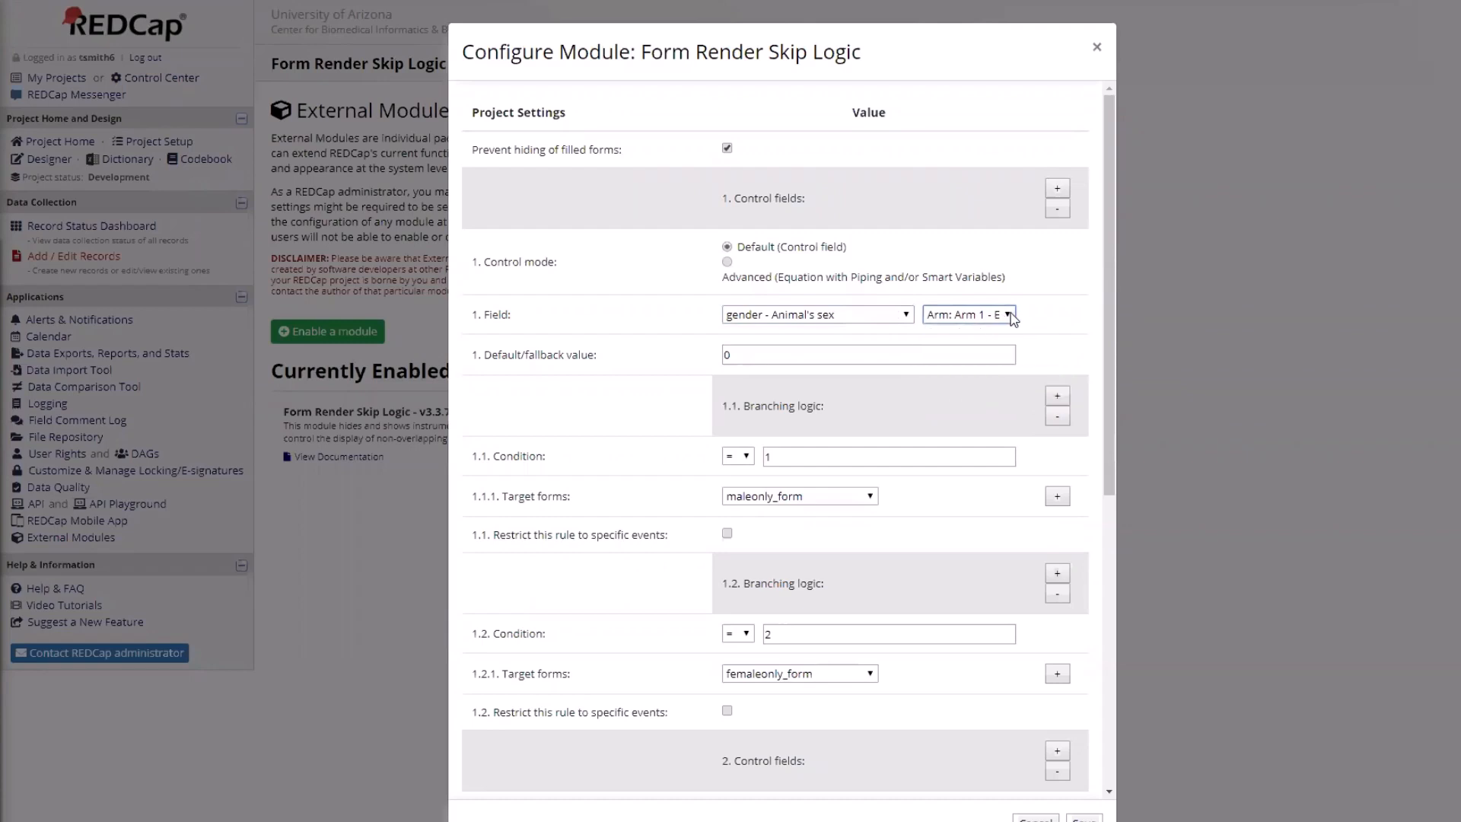
click(1012, 316)
click(1012, 316)
click(780, 458)
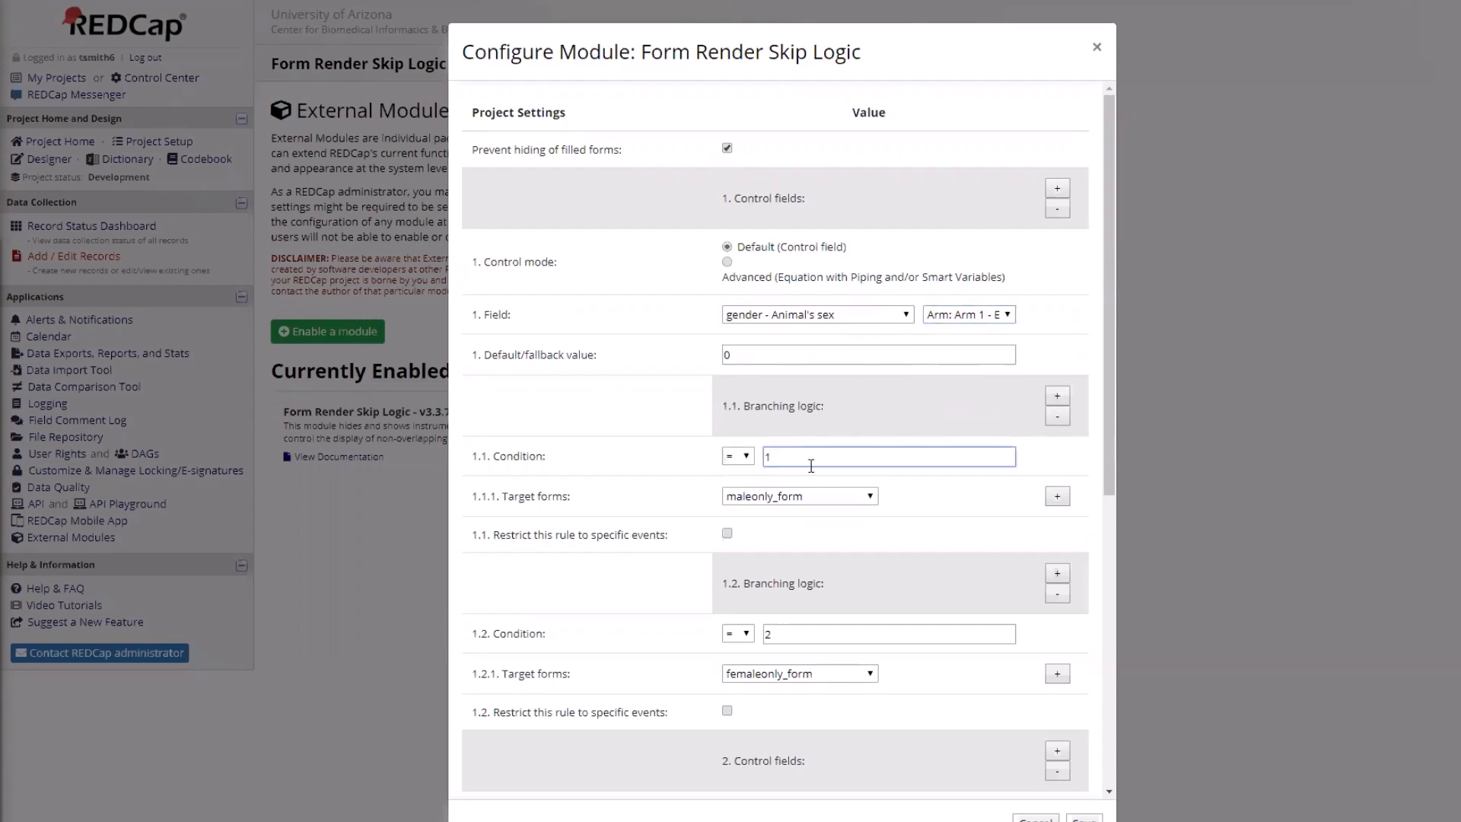
drag(502, 496, 554, 499)
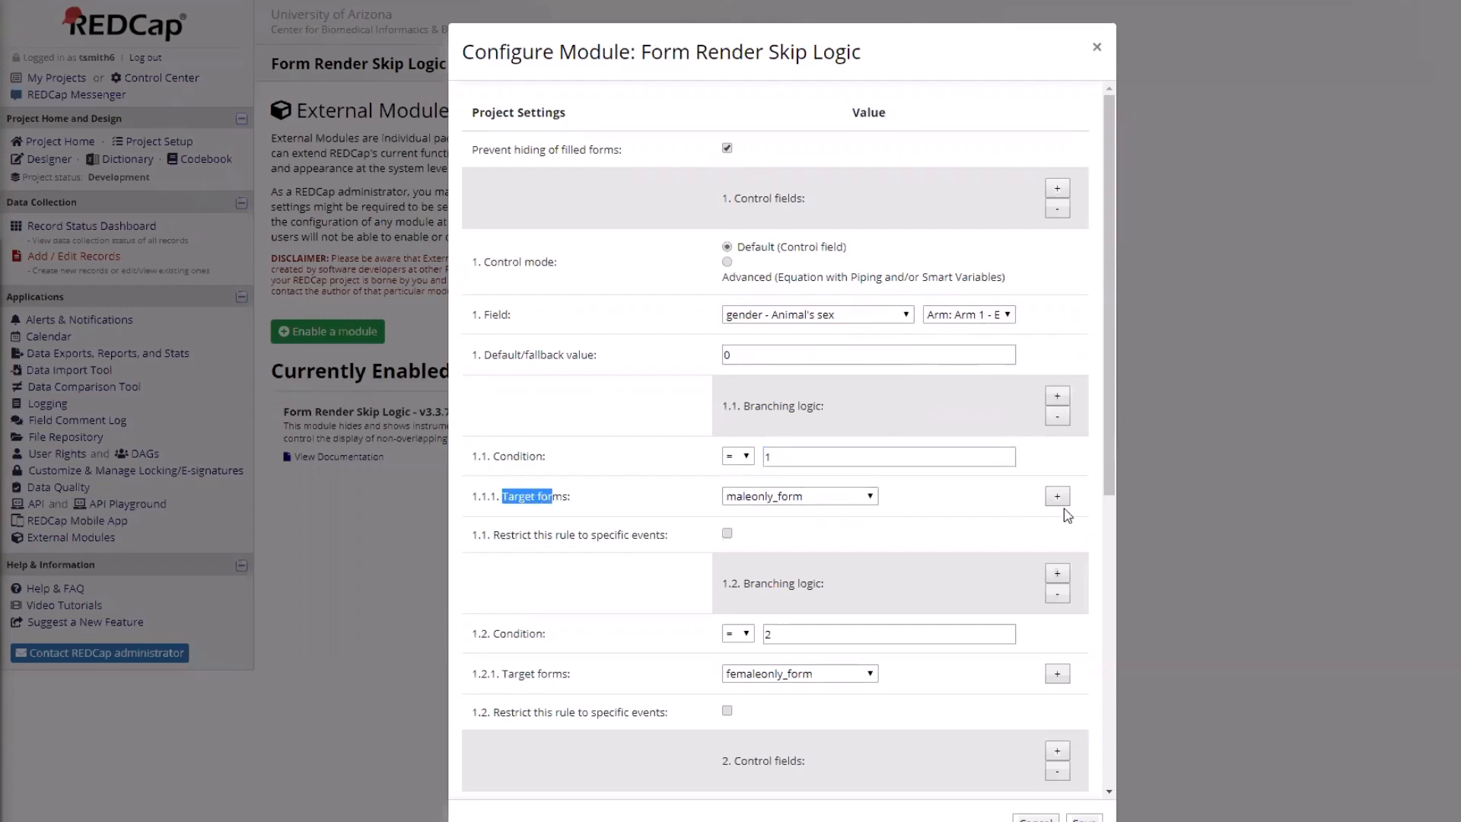
scroll(1052, 540, down, 2)
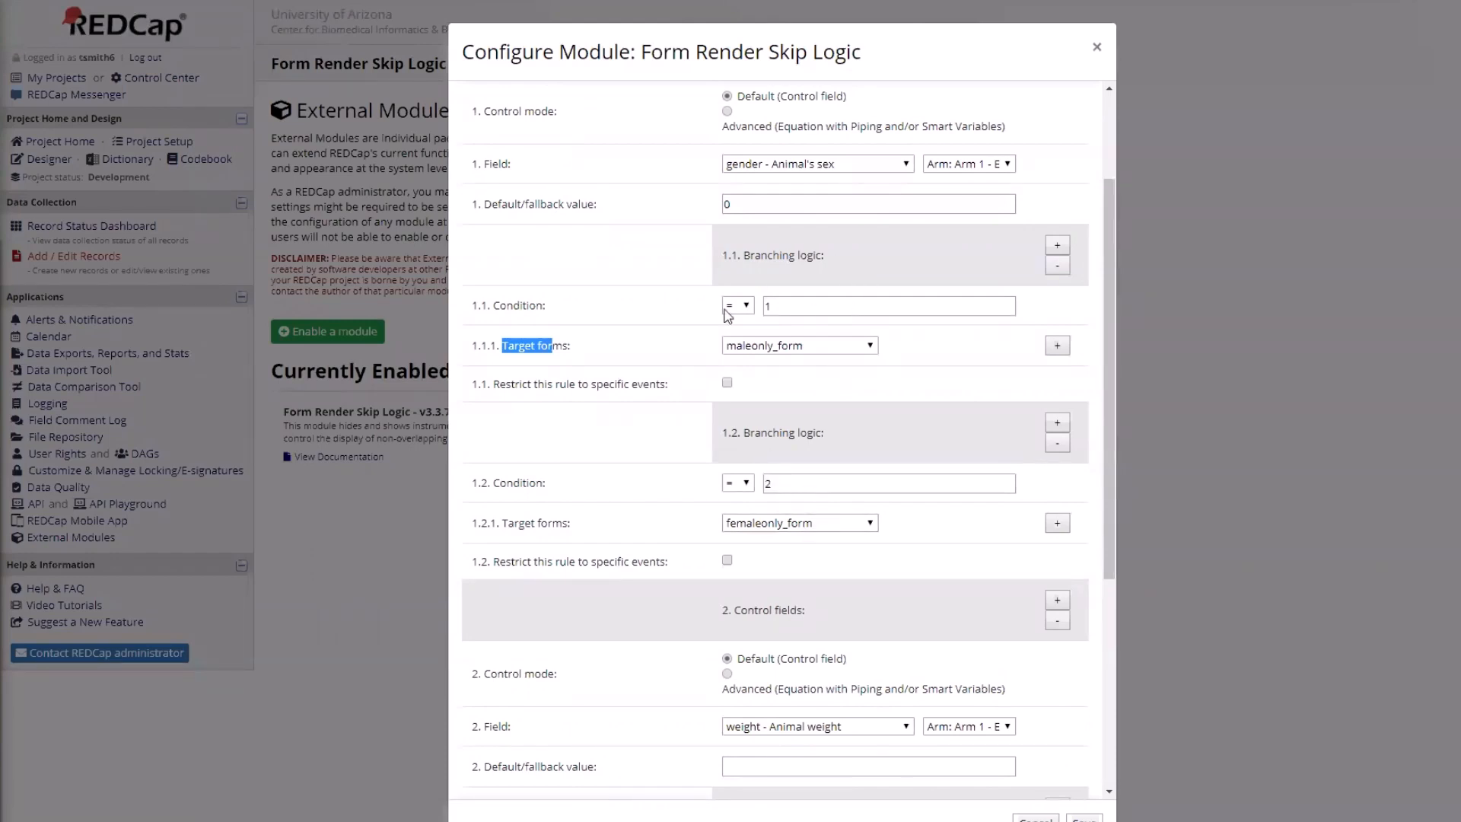
scroll(740, 185, up, 2)
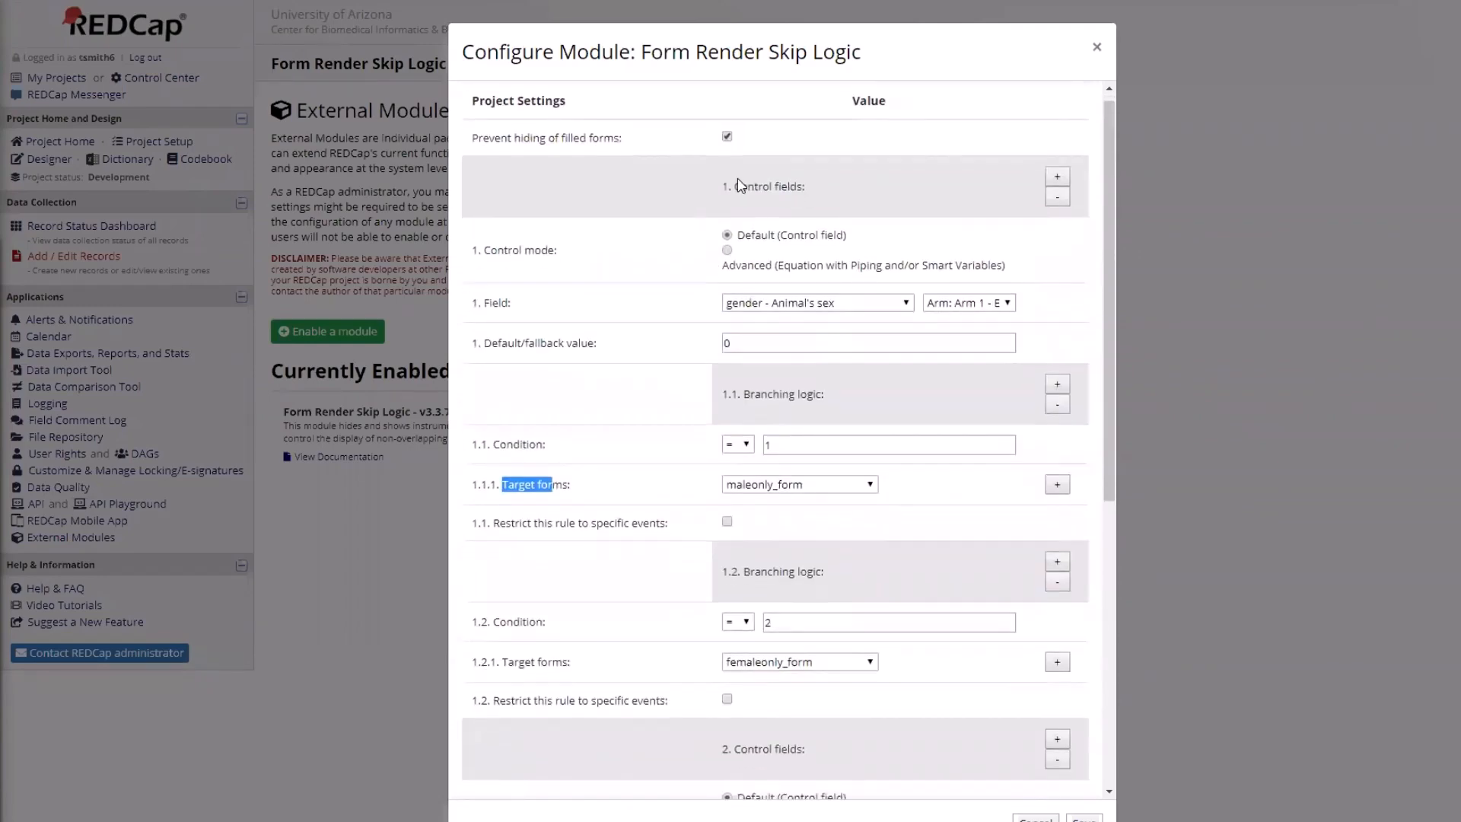
Review the second control field's event options and weight-based branching logic, and save the module configuration.
scroll(816, 196, down, 7)
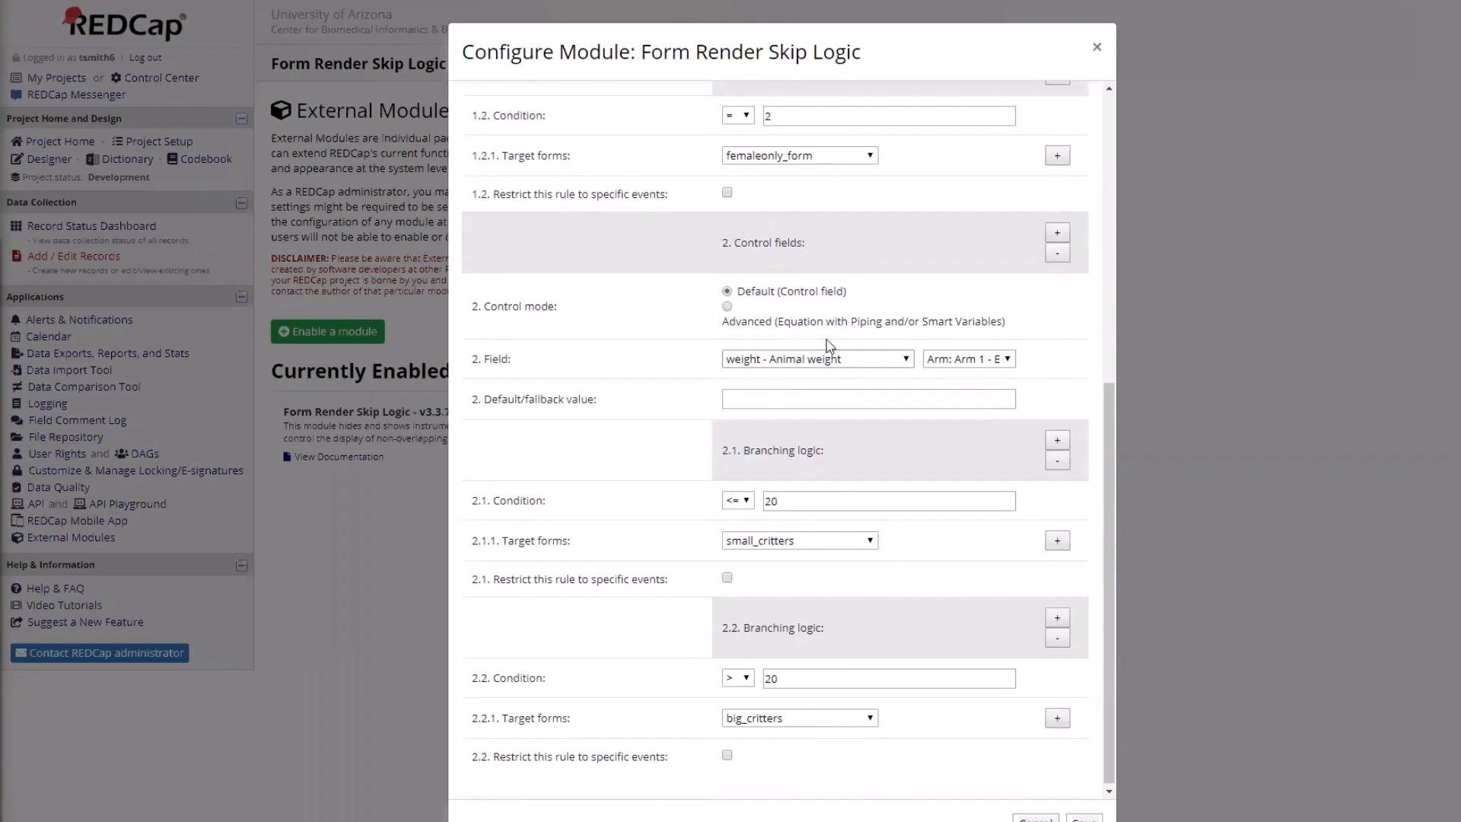
click(1012, 362)
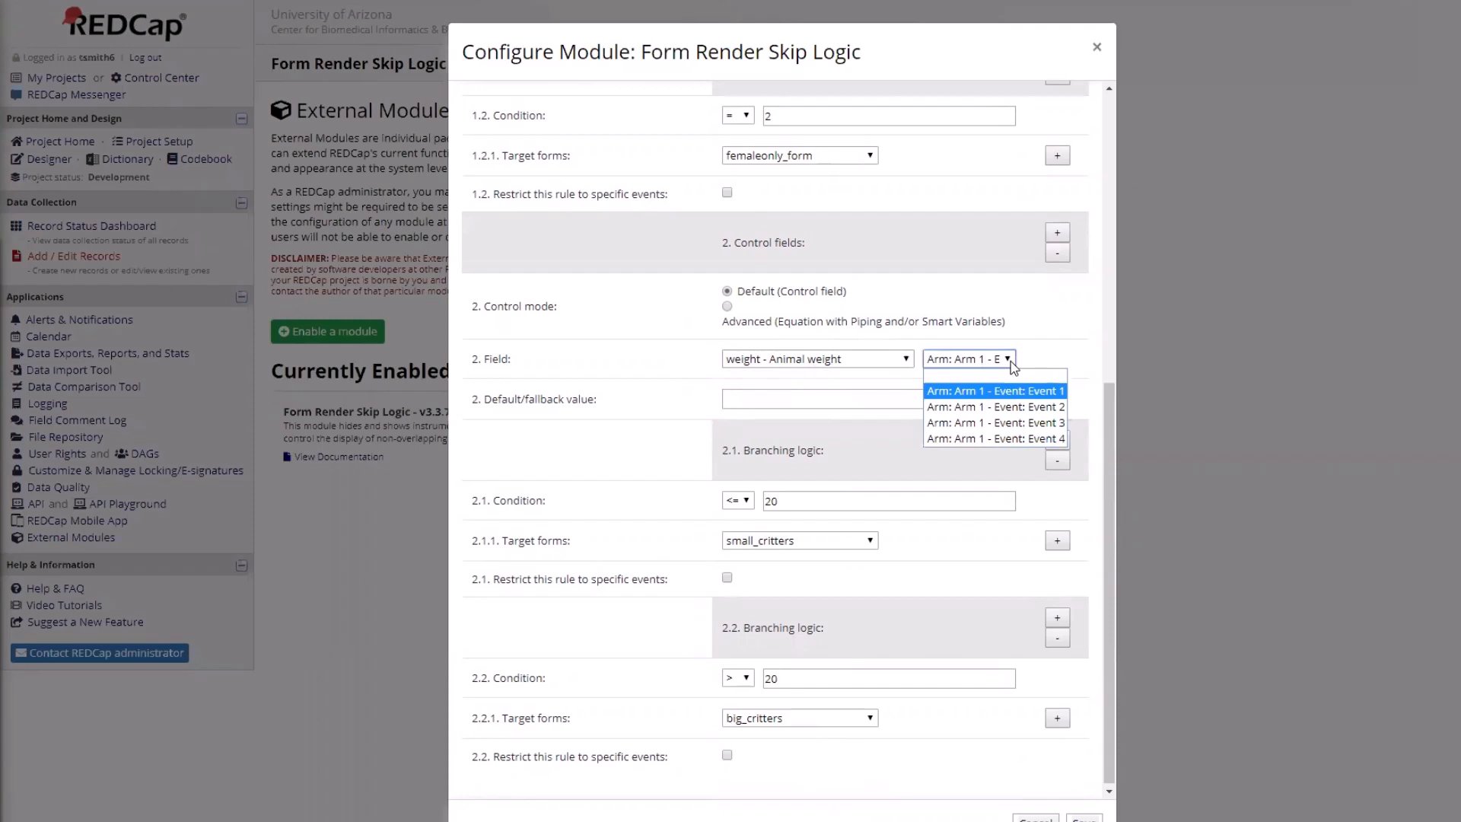
click(1012, 364)
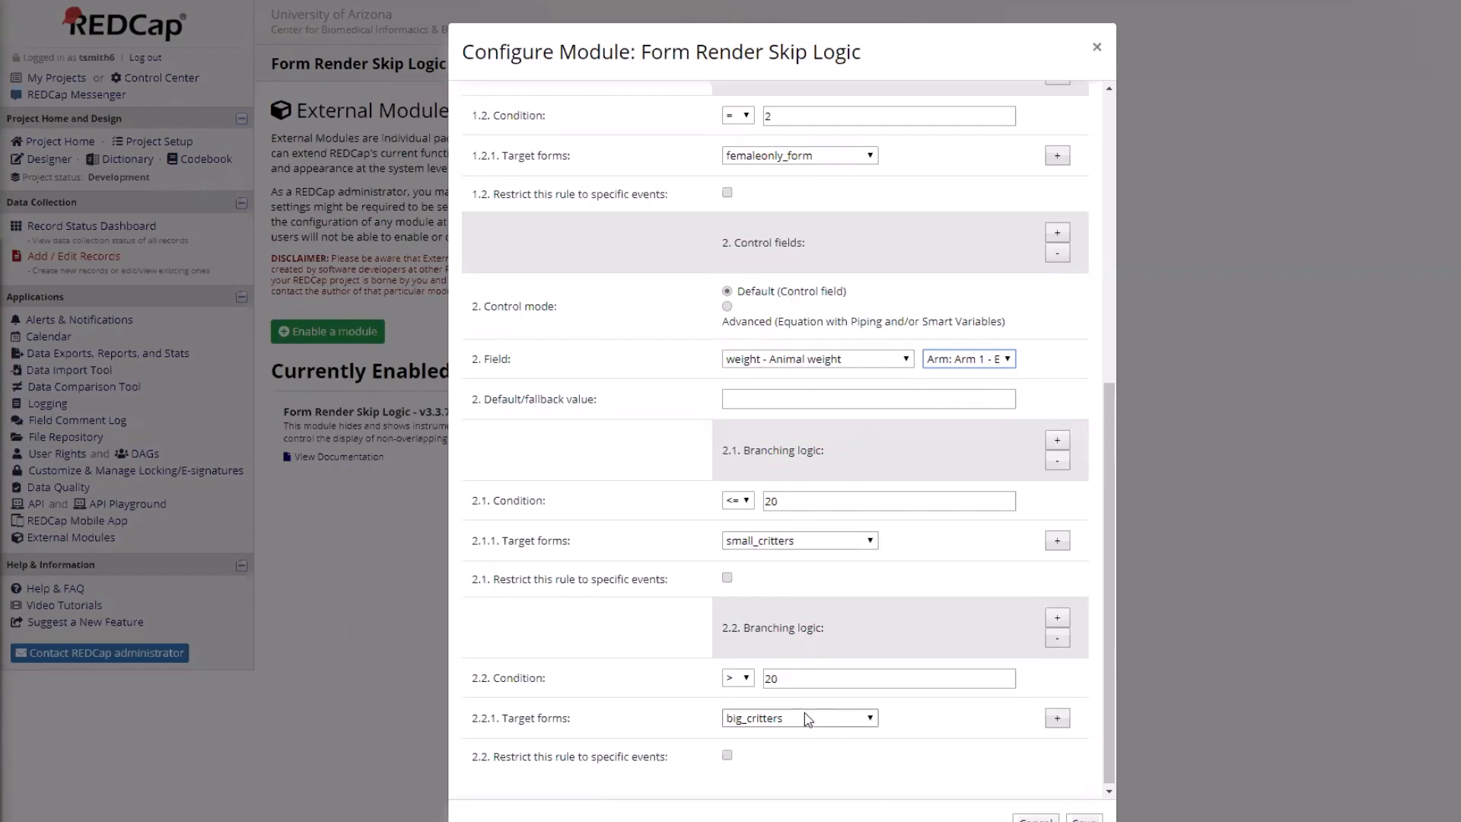
click(1084, 818)
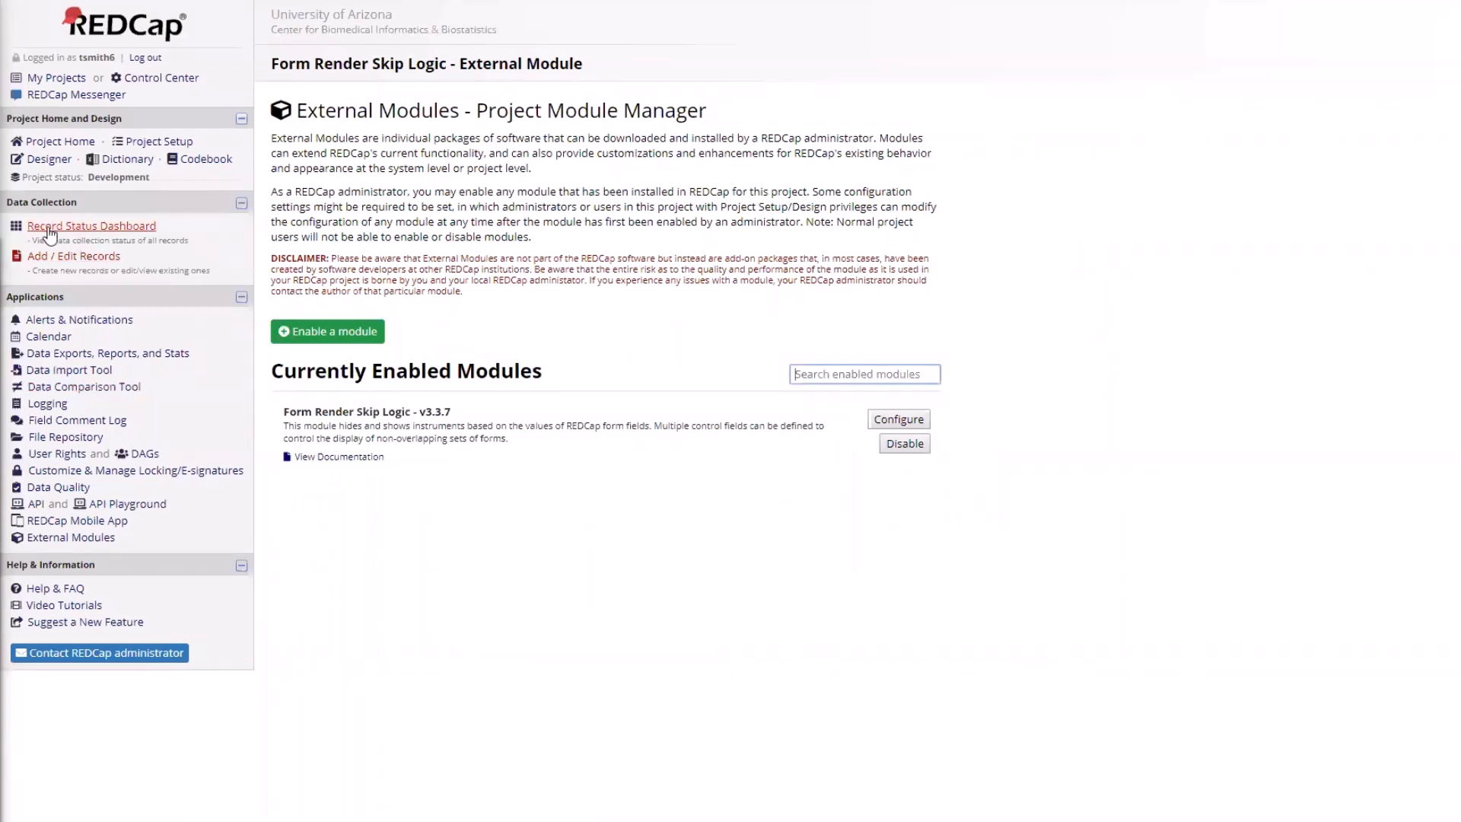
Add a new record and open its Animal Identification form for Event 1.
click(54, 259)
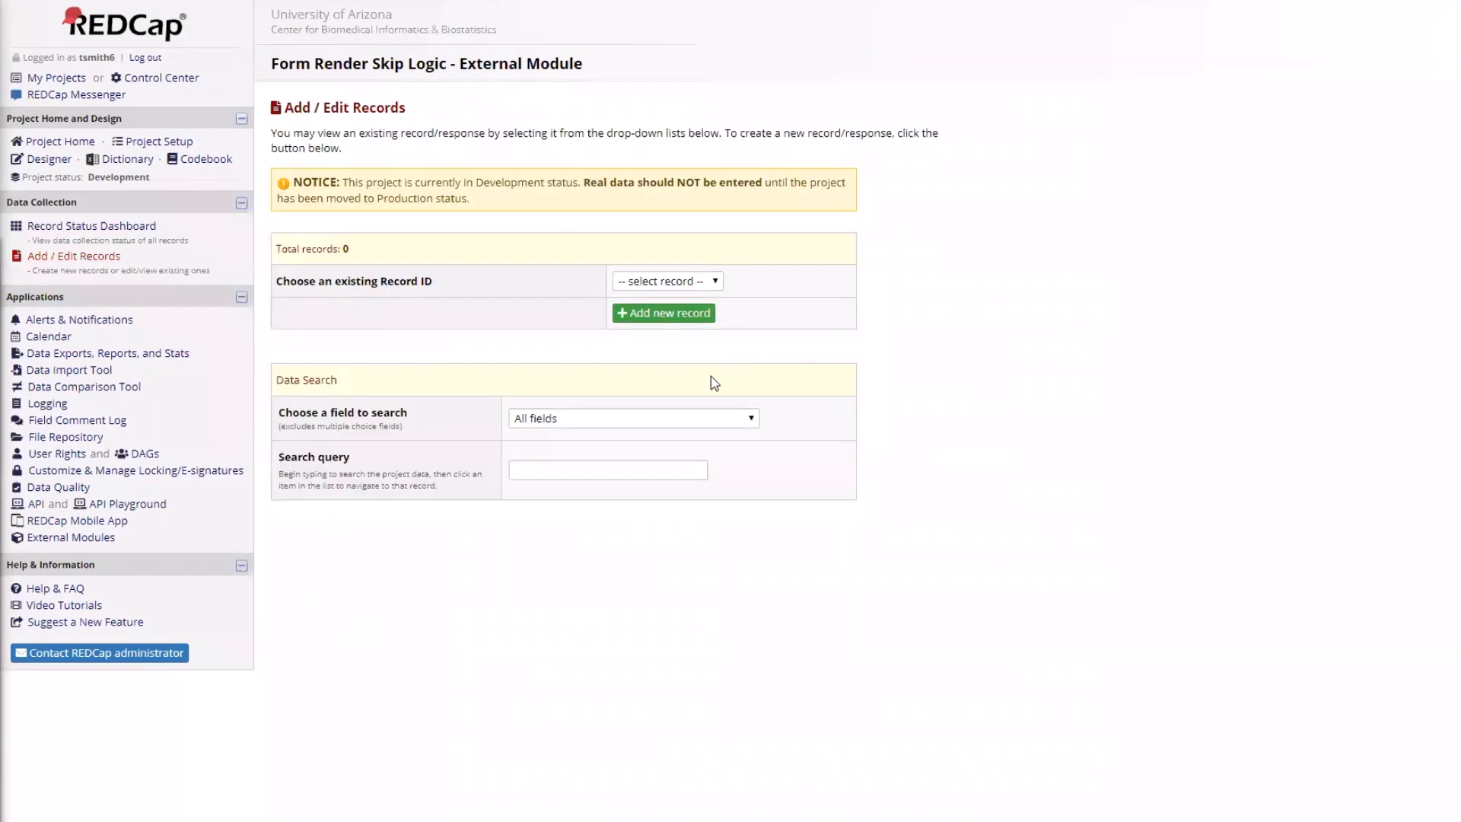
click(703, 312)
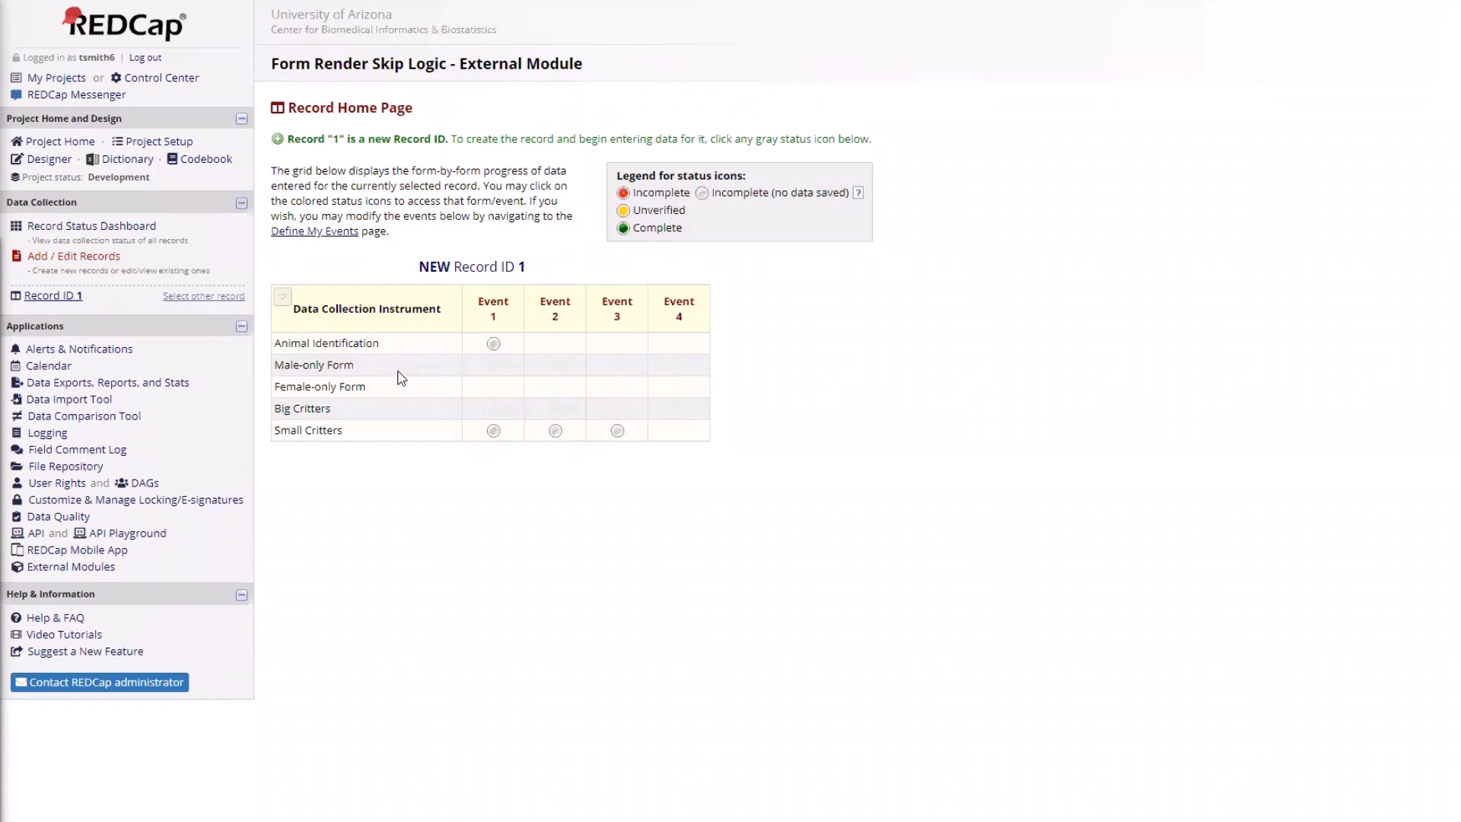
click(492, 344)
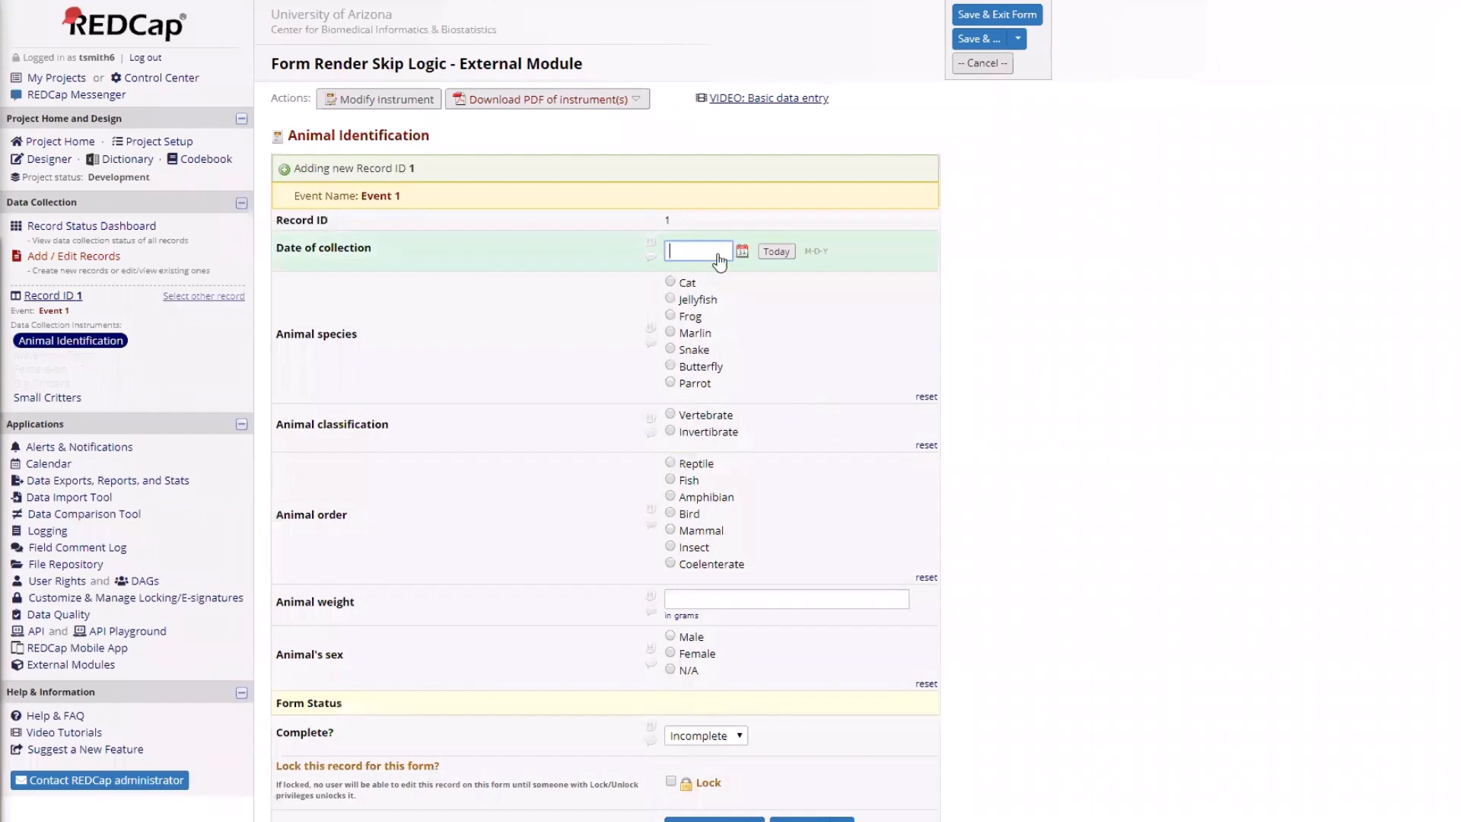
Fill in the form with today's collection date, Marlin, Vertebrate, Fish, a weight of 500 grams and Male.
click(776, 251)
click(670, 333)
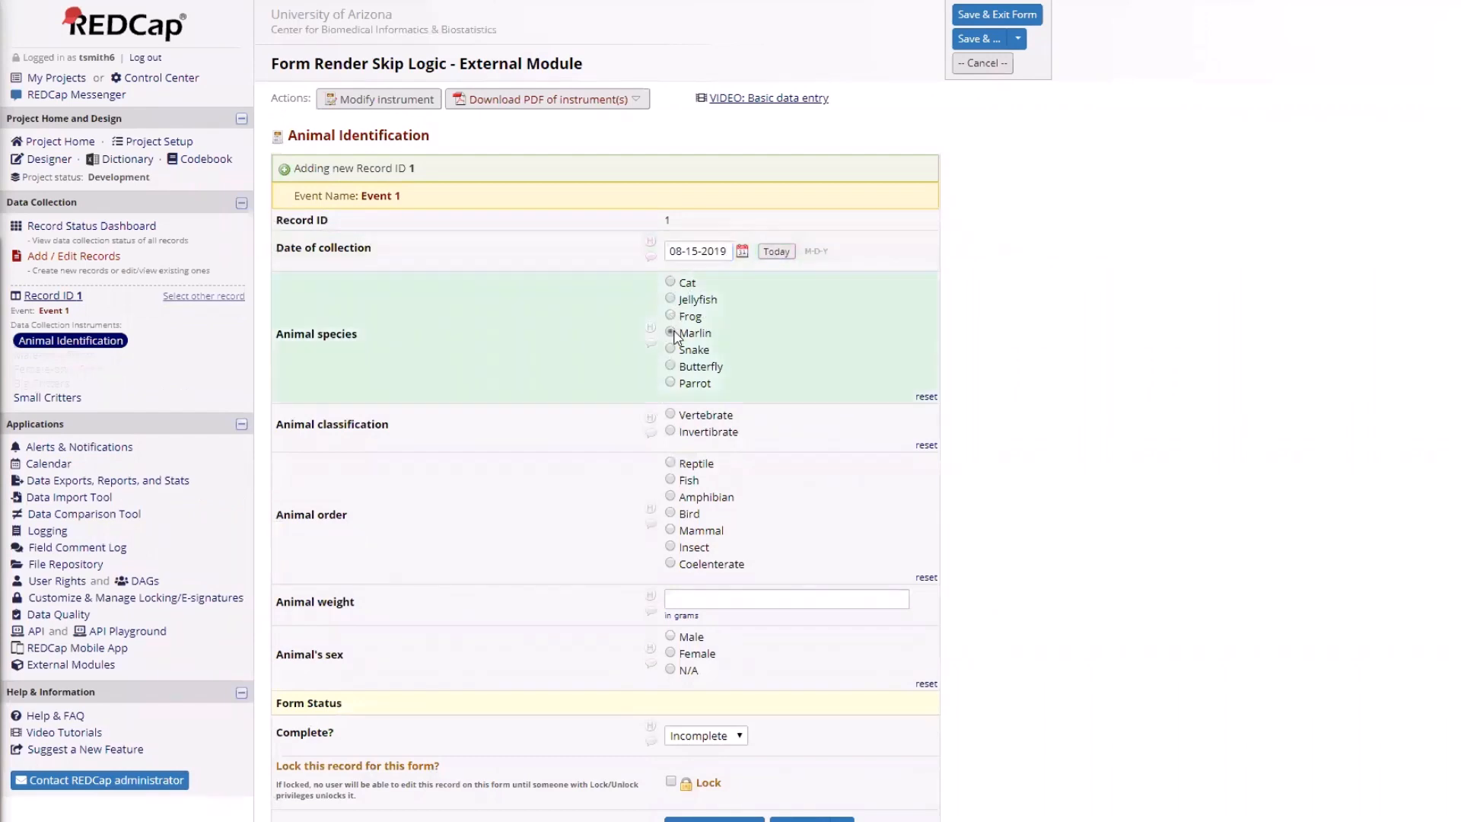
click(671, 416)
click(671, 479)
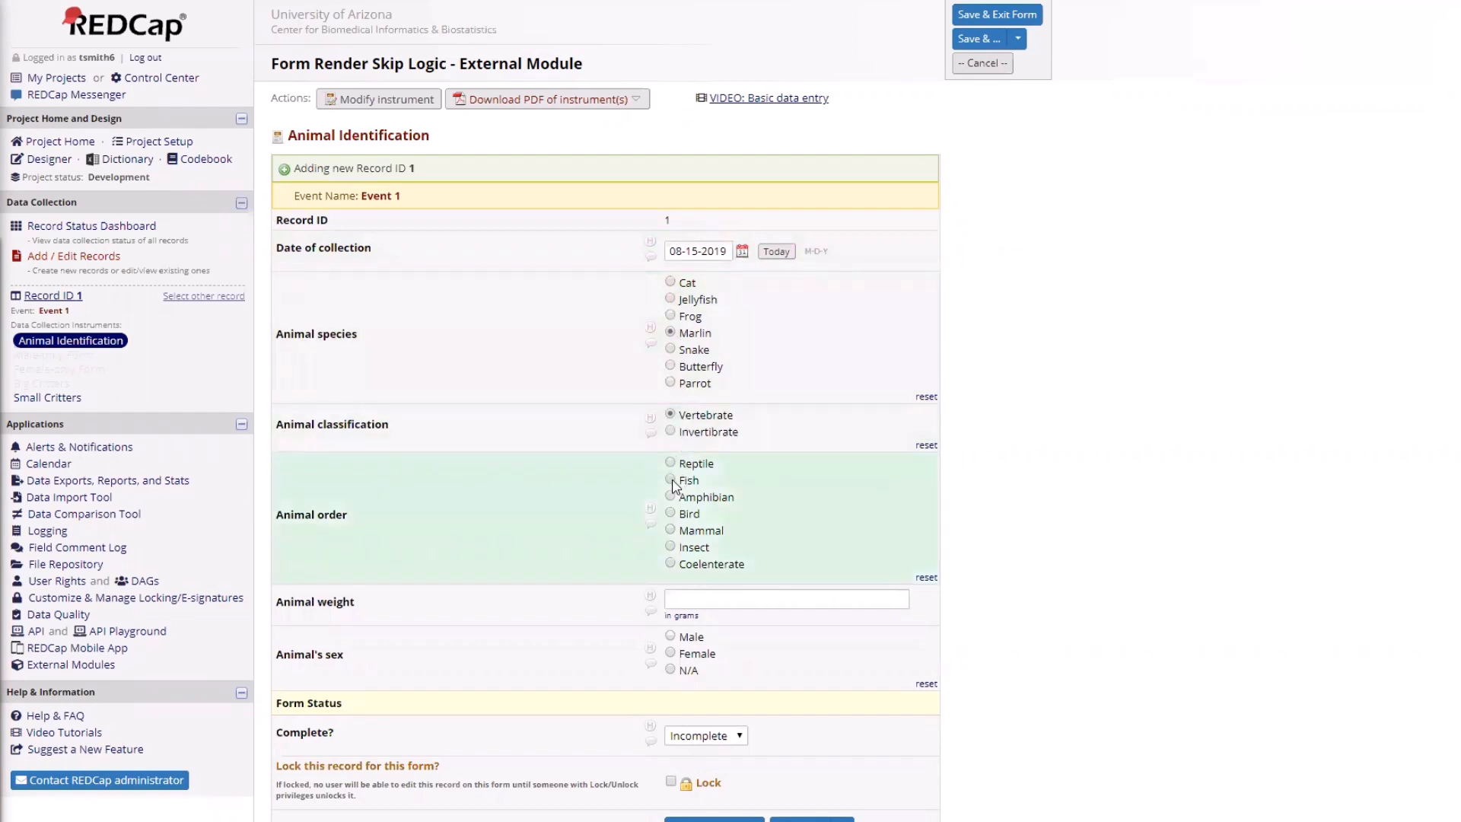
click(687, 607)
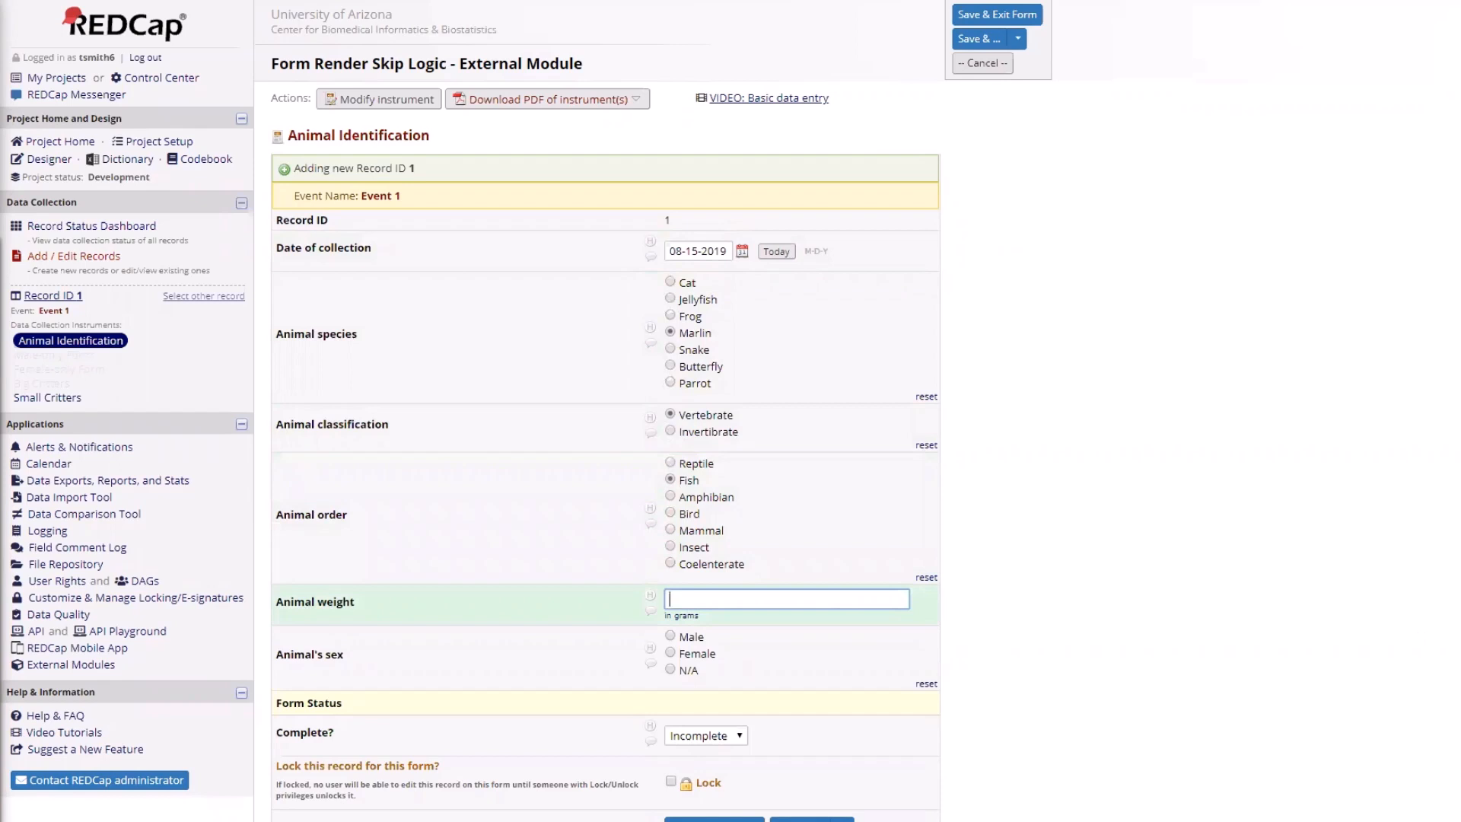
text(500)
click(671, 637)
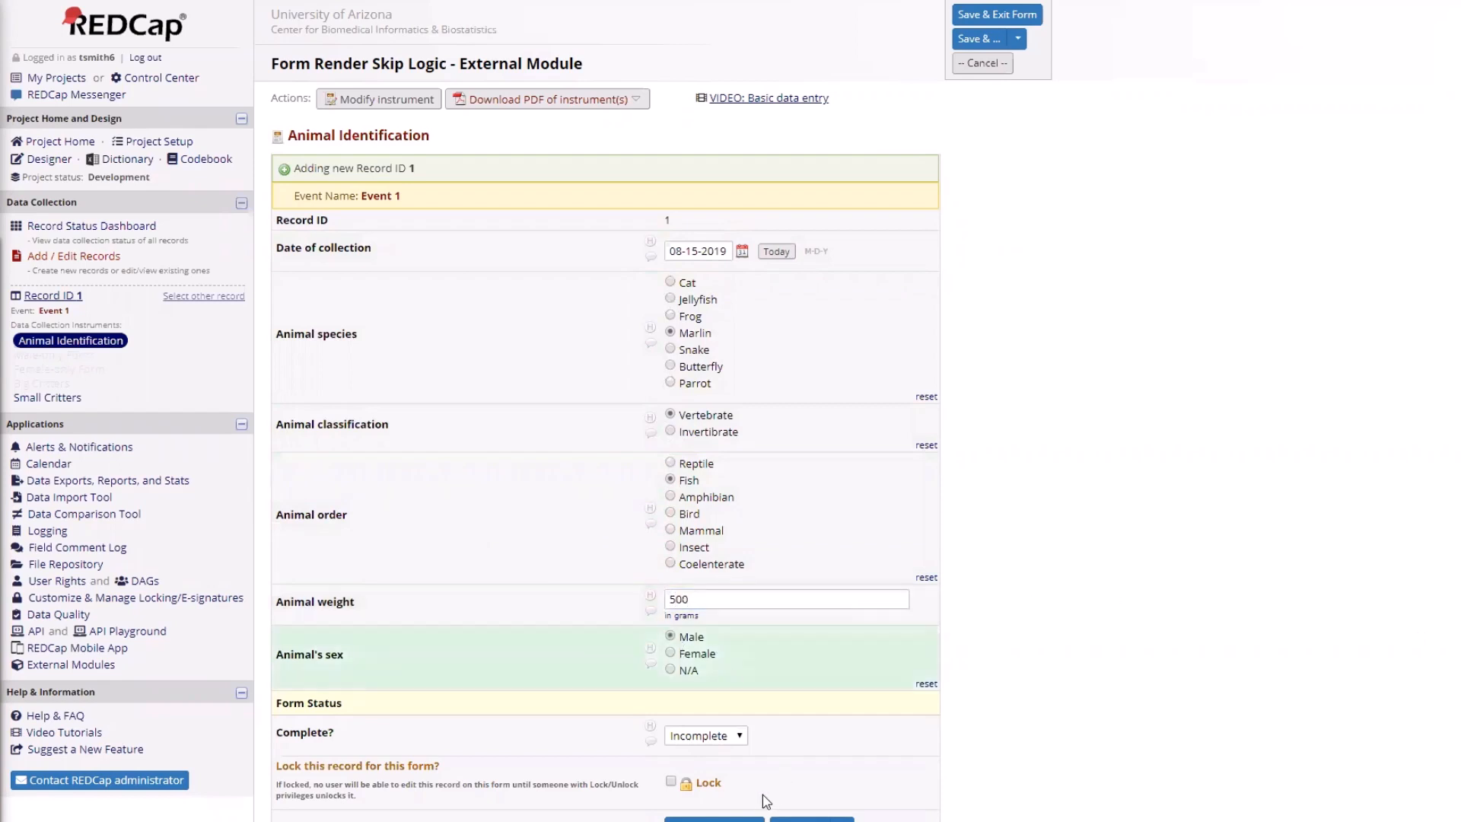
Mark record 1's Animal Identification form as Complete, then save and exit it.
click(710, 735)
click(694, 786)
click(714, 819)
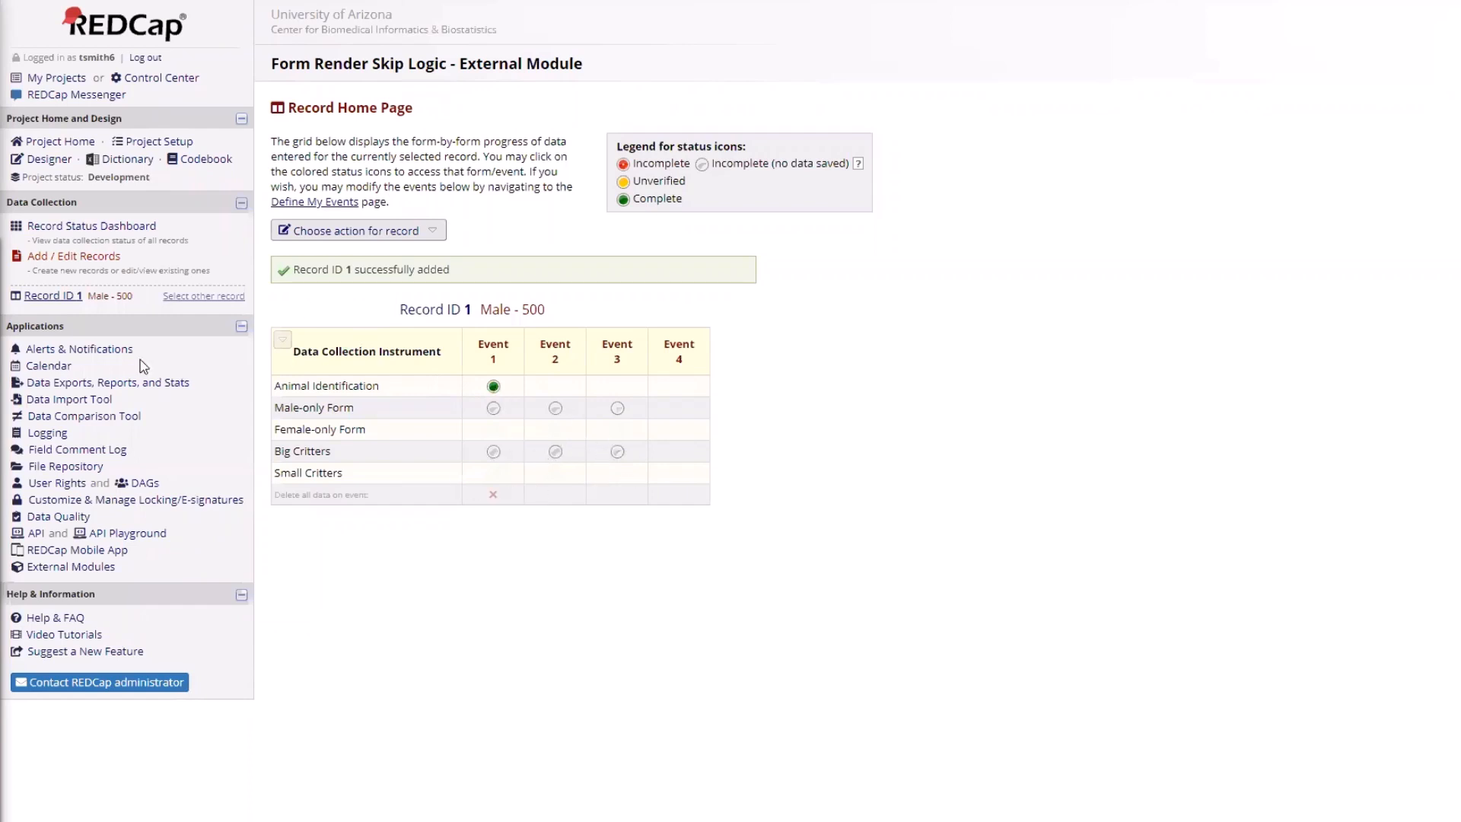
Add a second record and open its Animal Identification form for Event 1.
click(84, 259)
click(693, 285)
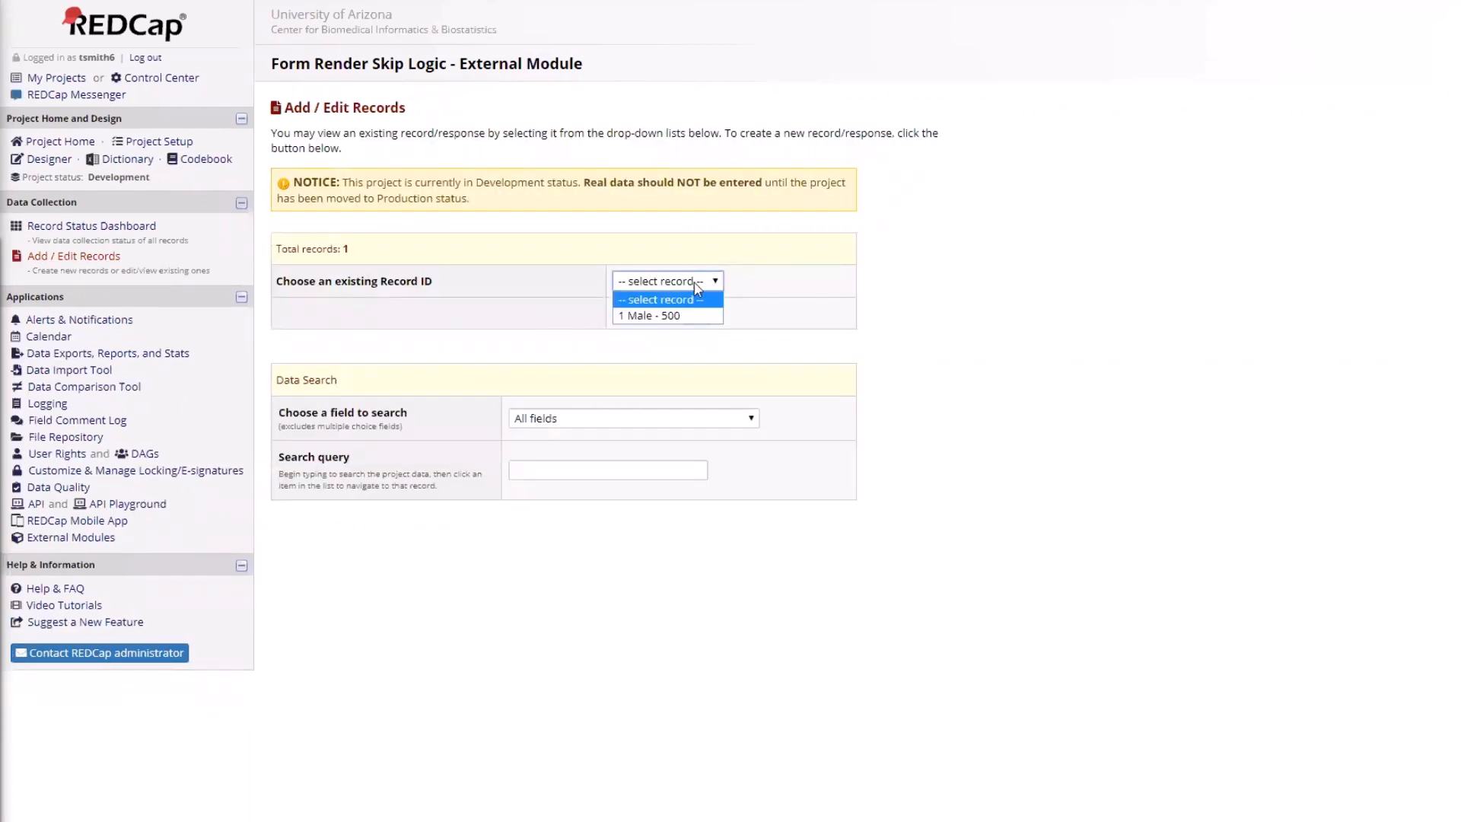
click(946, 332)
click(651, 313)
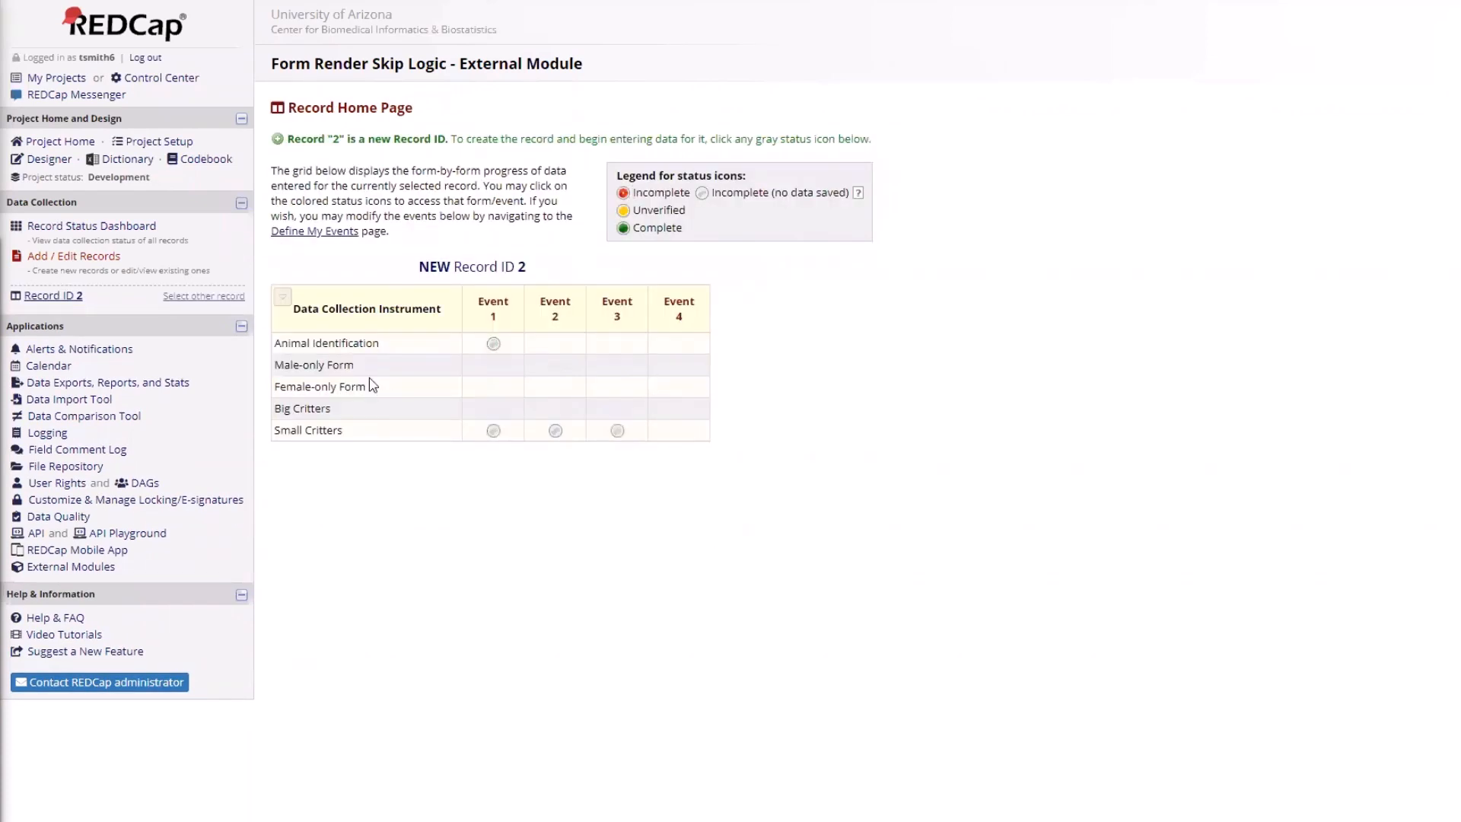
click(493, 343)
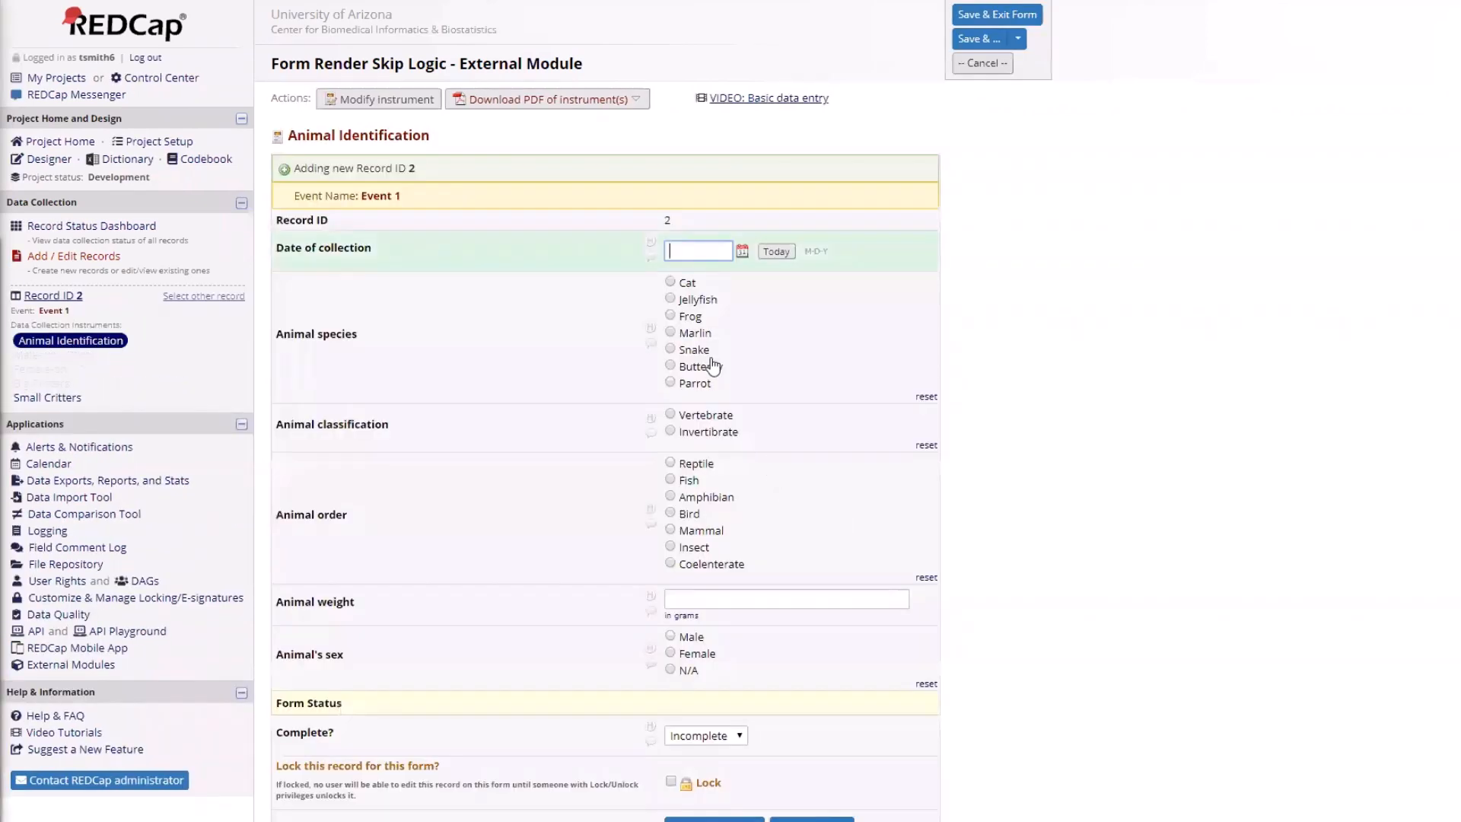
Enter Jellyfish, Invertibrate, Coelenterate, a weight of 10 grams and Female for record 2, and save the form as Complete.
click(670, 299)
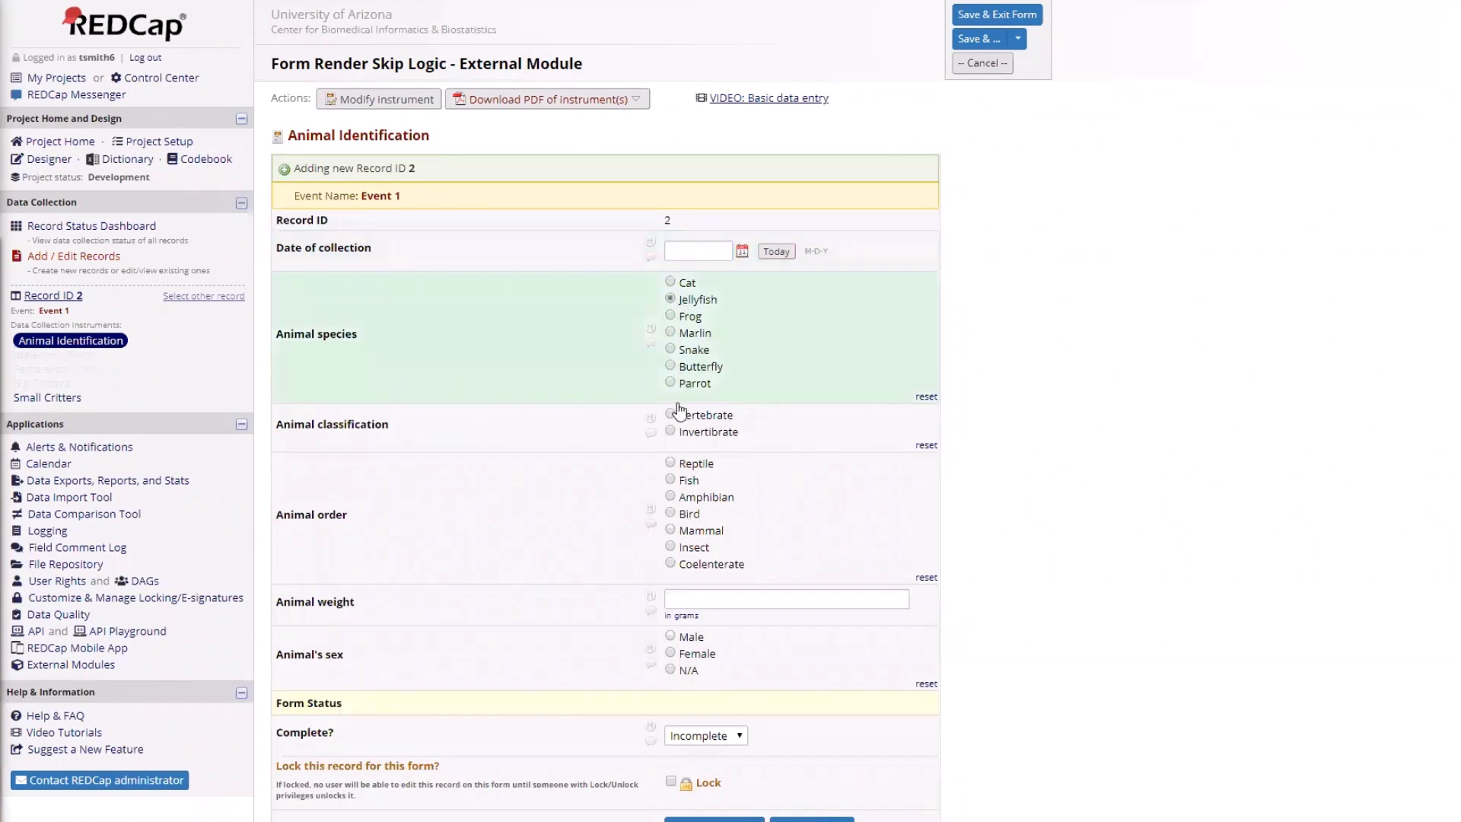
click(669, 430)
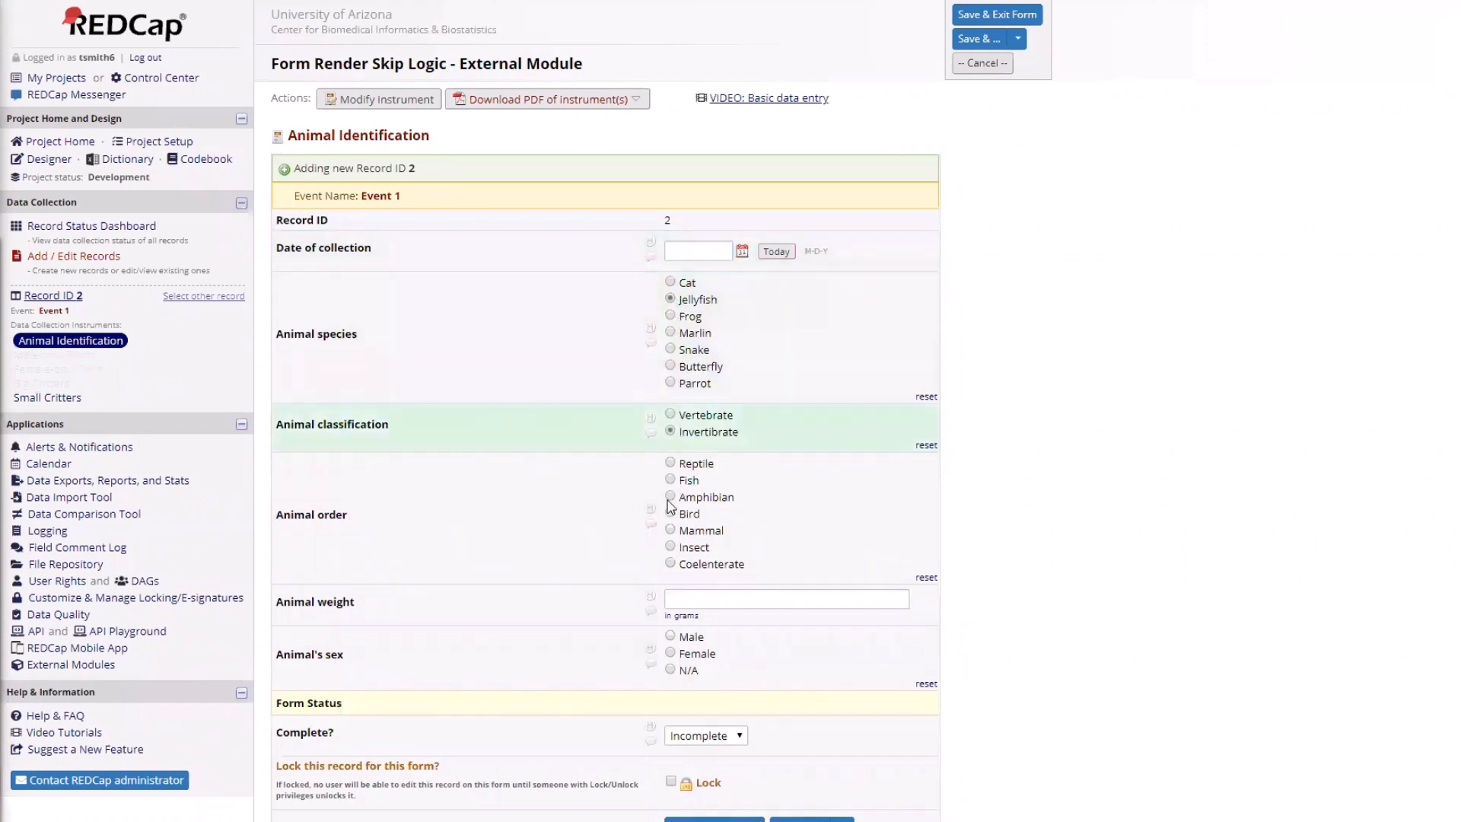
click(670, 563)
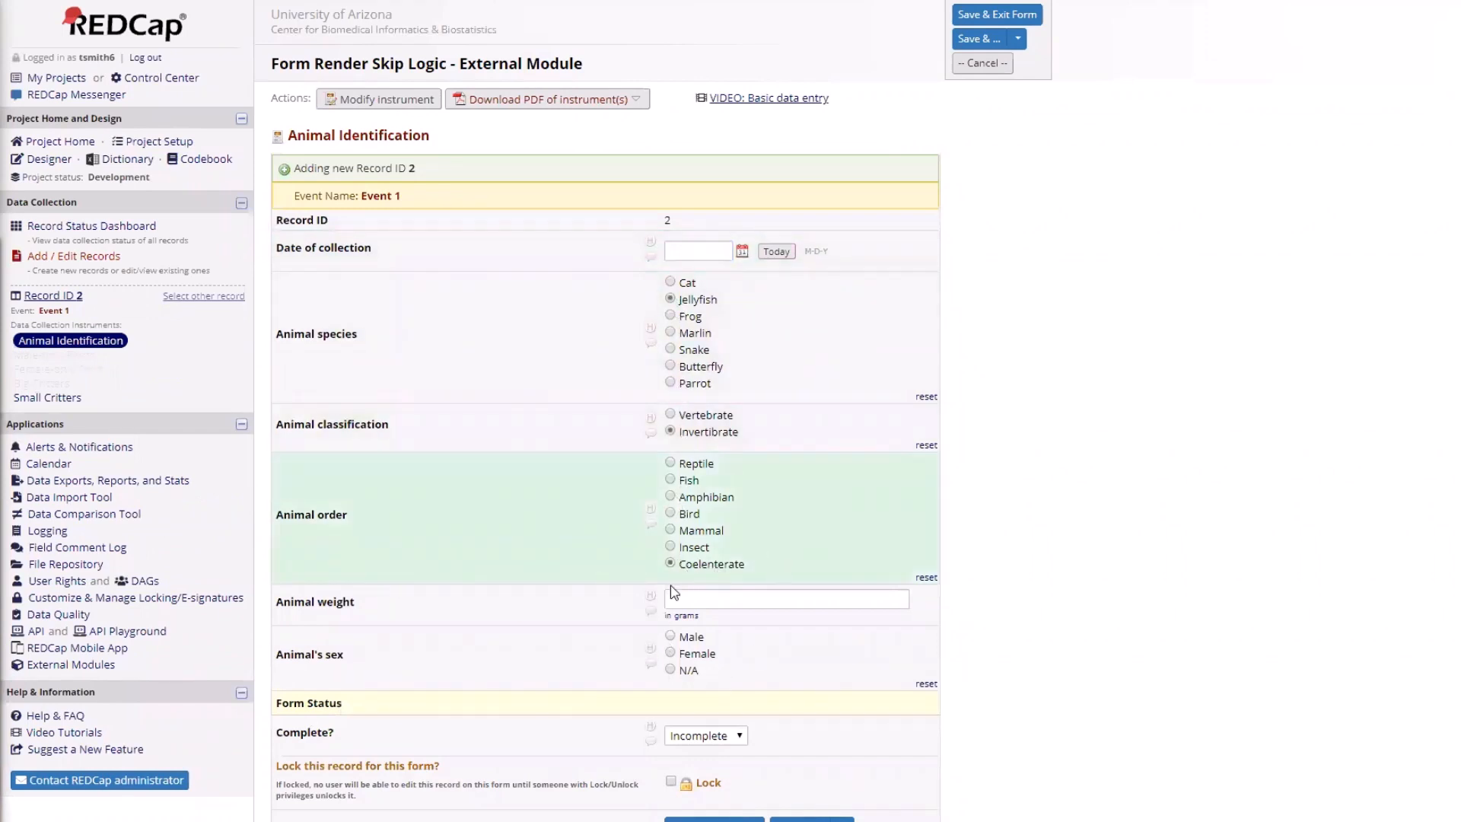
click(679, 595)
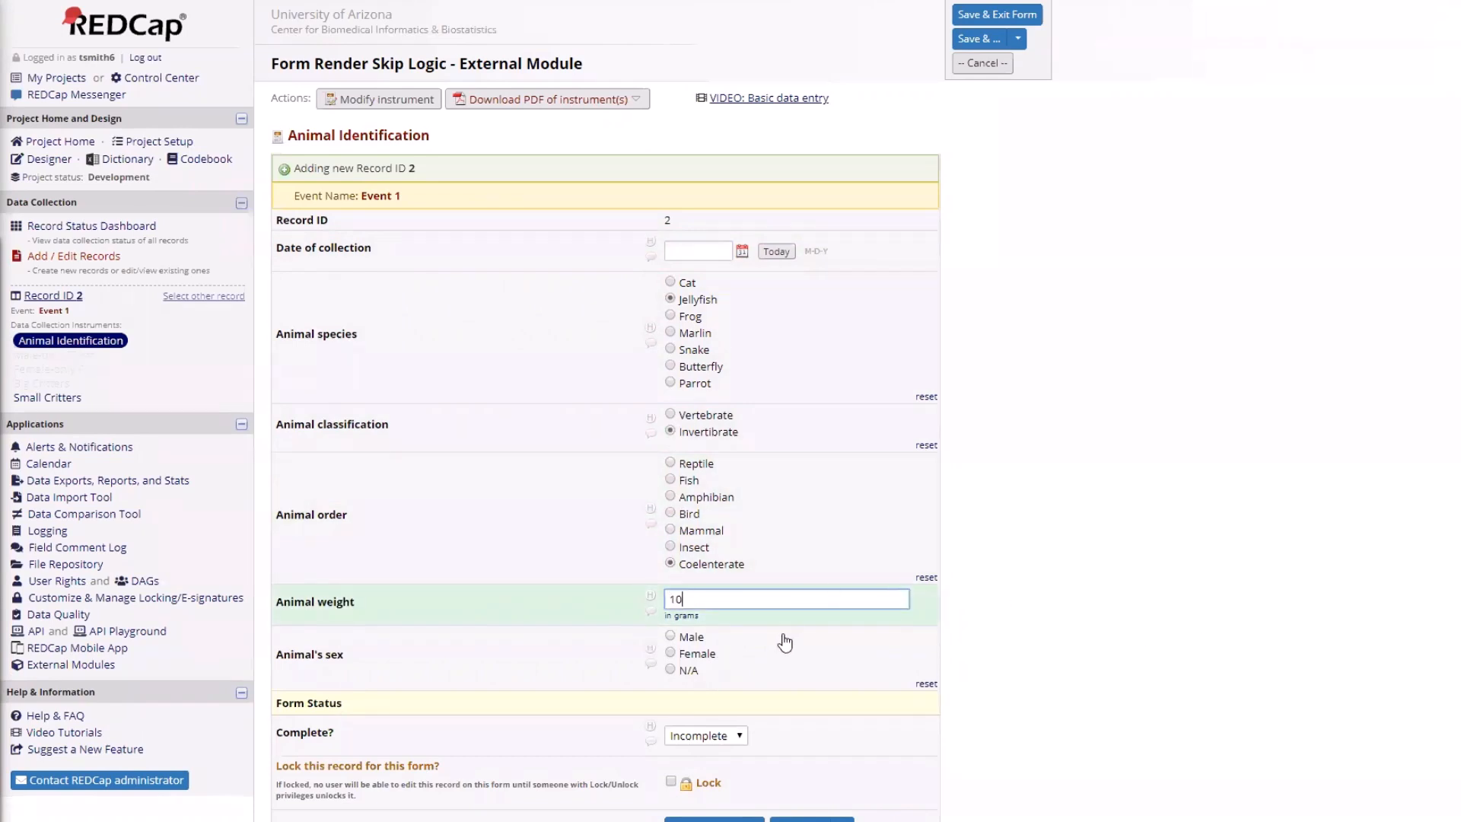
click(674, 655)
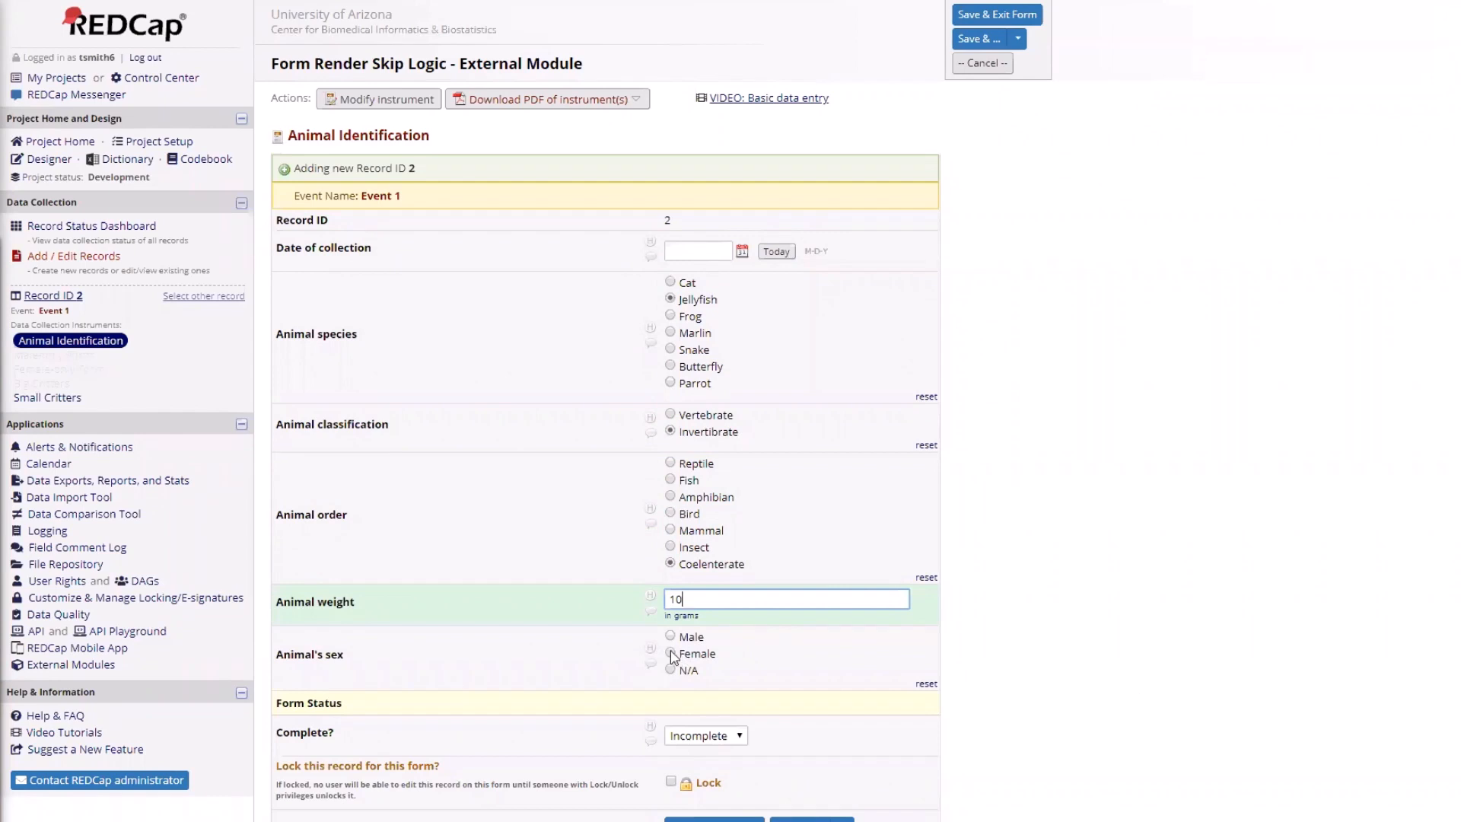
click(707, 736)
click(696, 786)
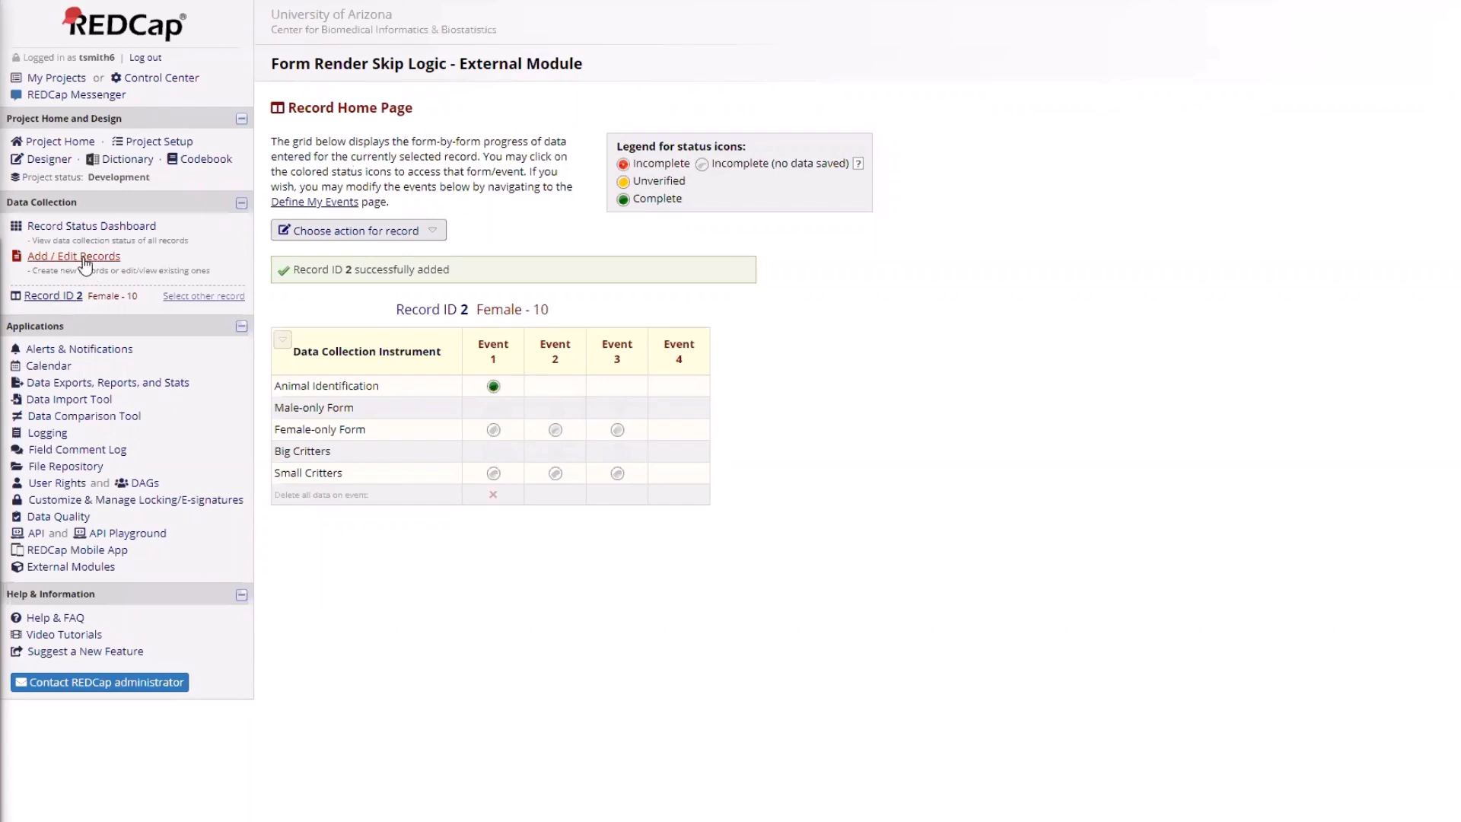
Set the animal weight control field's default/fallback value to 0 in the Form Render Skip Logic module configuration and save the settings.
click(70, 567)
click(898, 419)
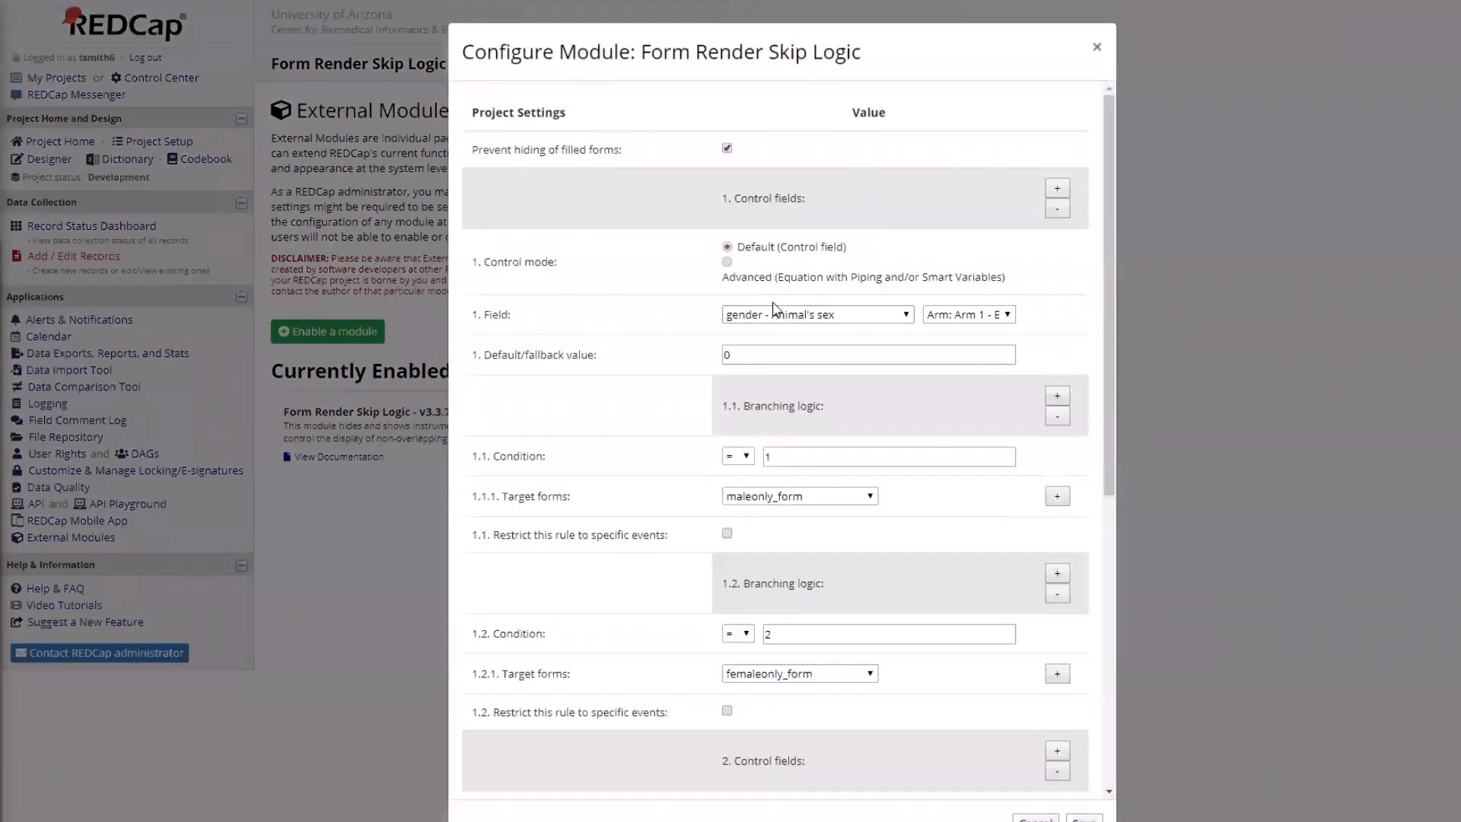
scroll(757, 340, down, 7)
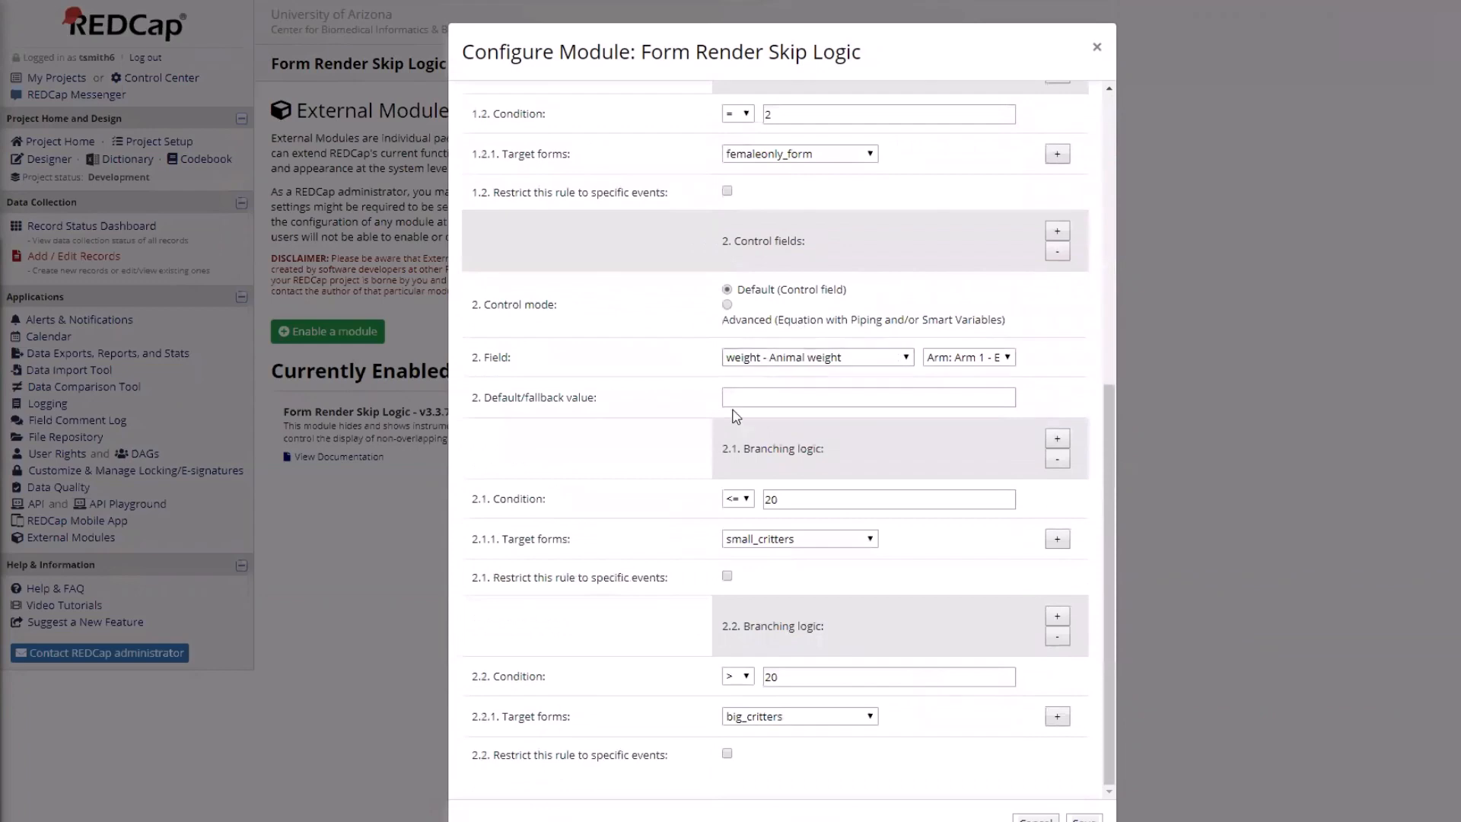
click(751, 400)
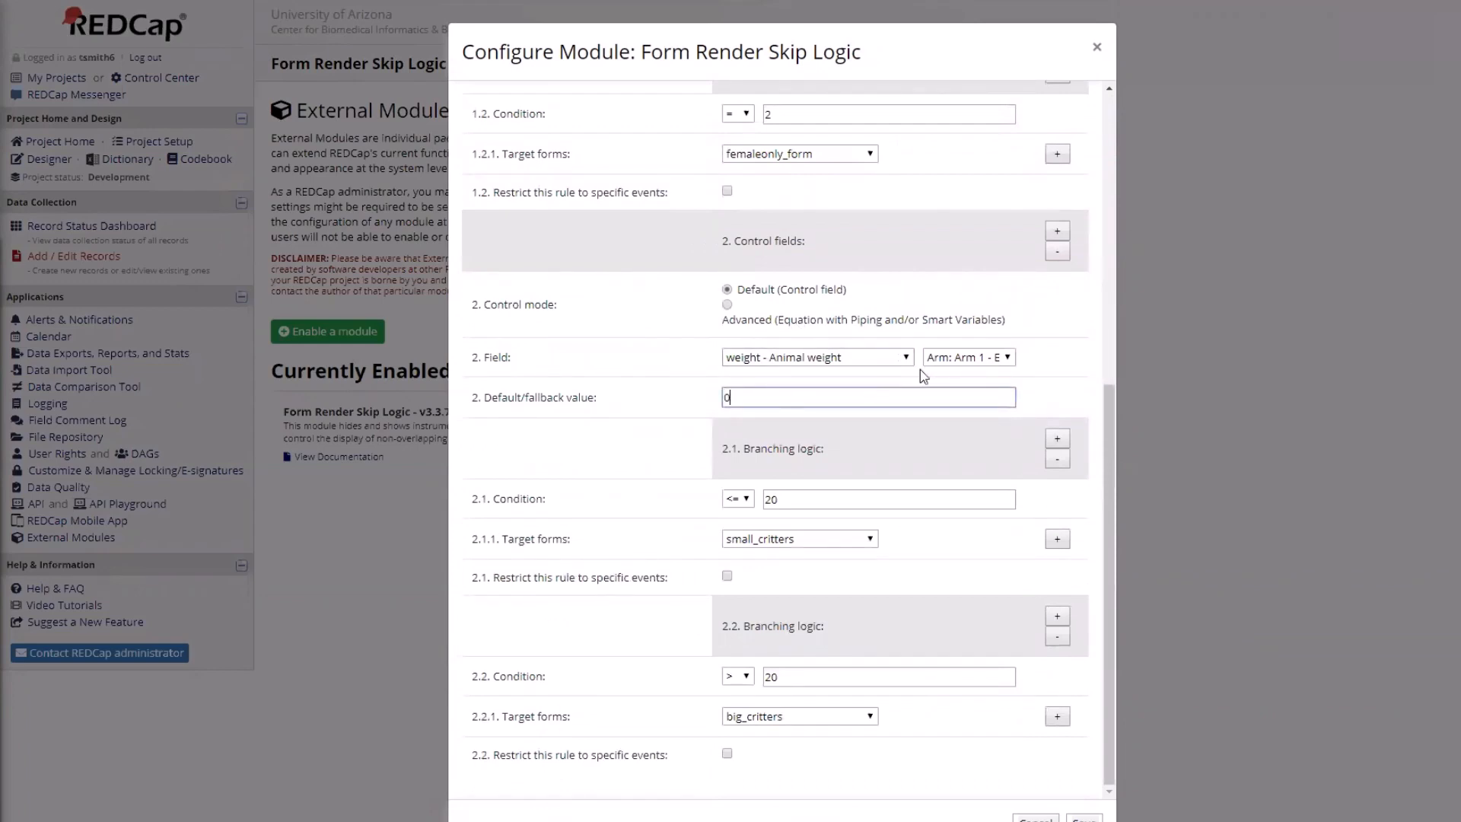
scroll(966, 330, up, 5)
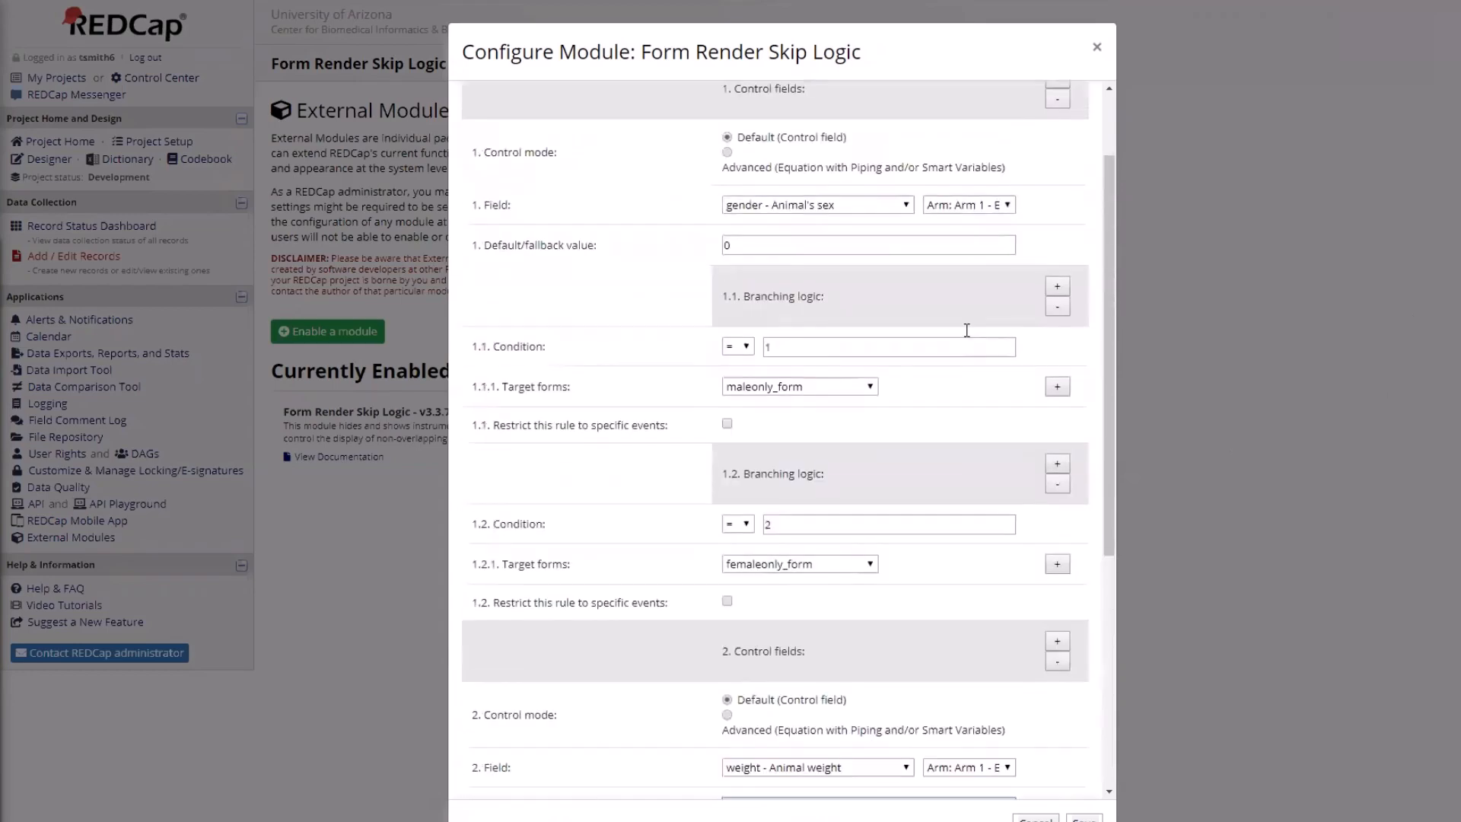
scroll(963, 351, down, 2)
scroll(954, 358, up, 1)
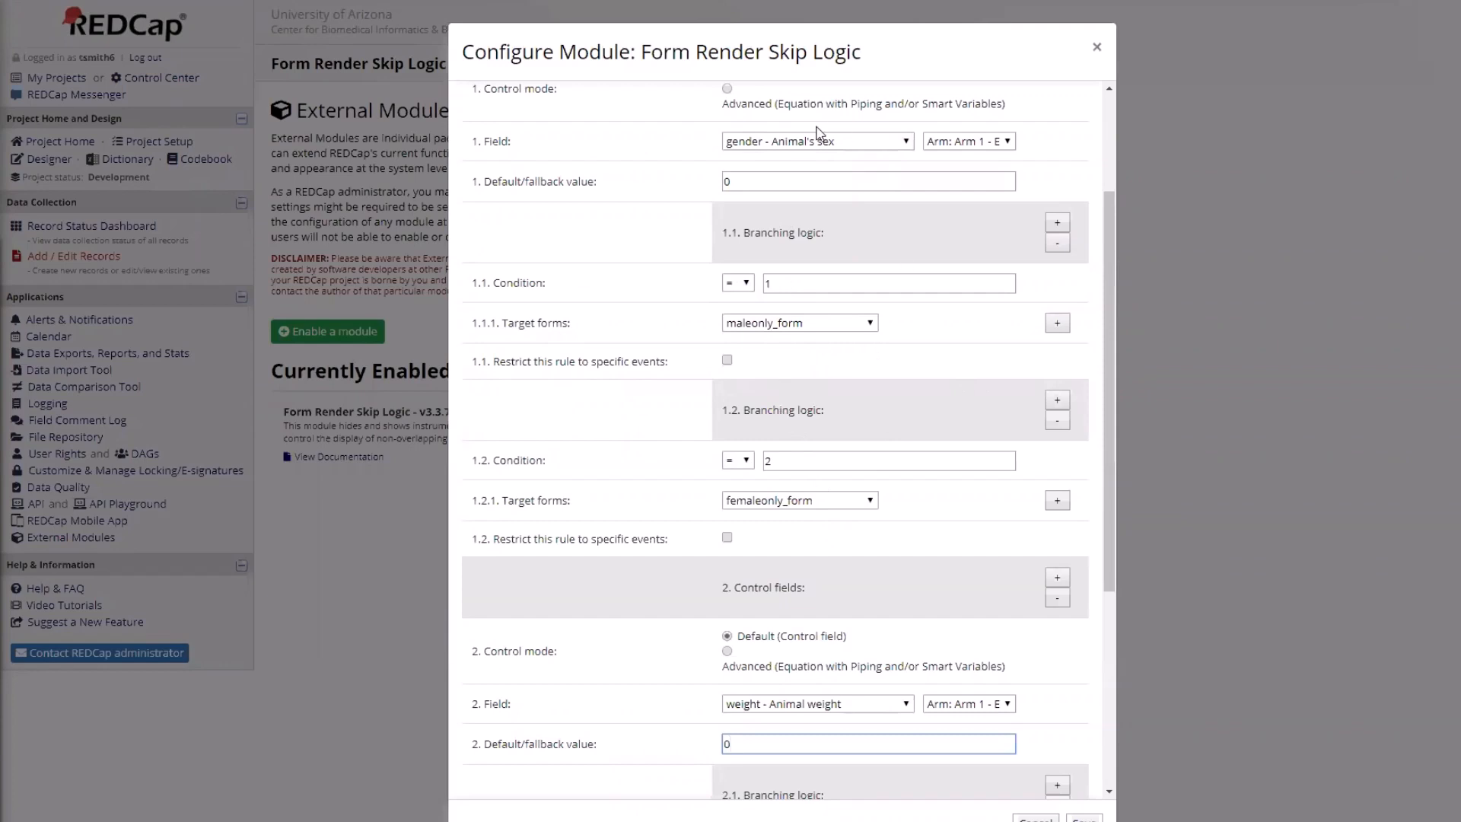
scroll(833, 177, down, 1)
scroll(840, 213, up, 3)
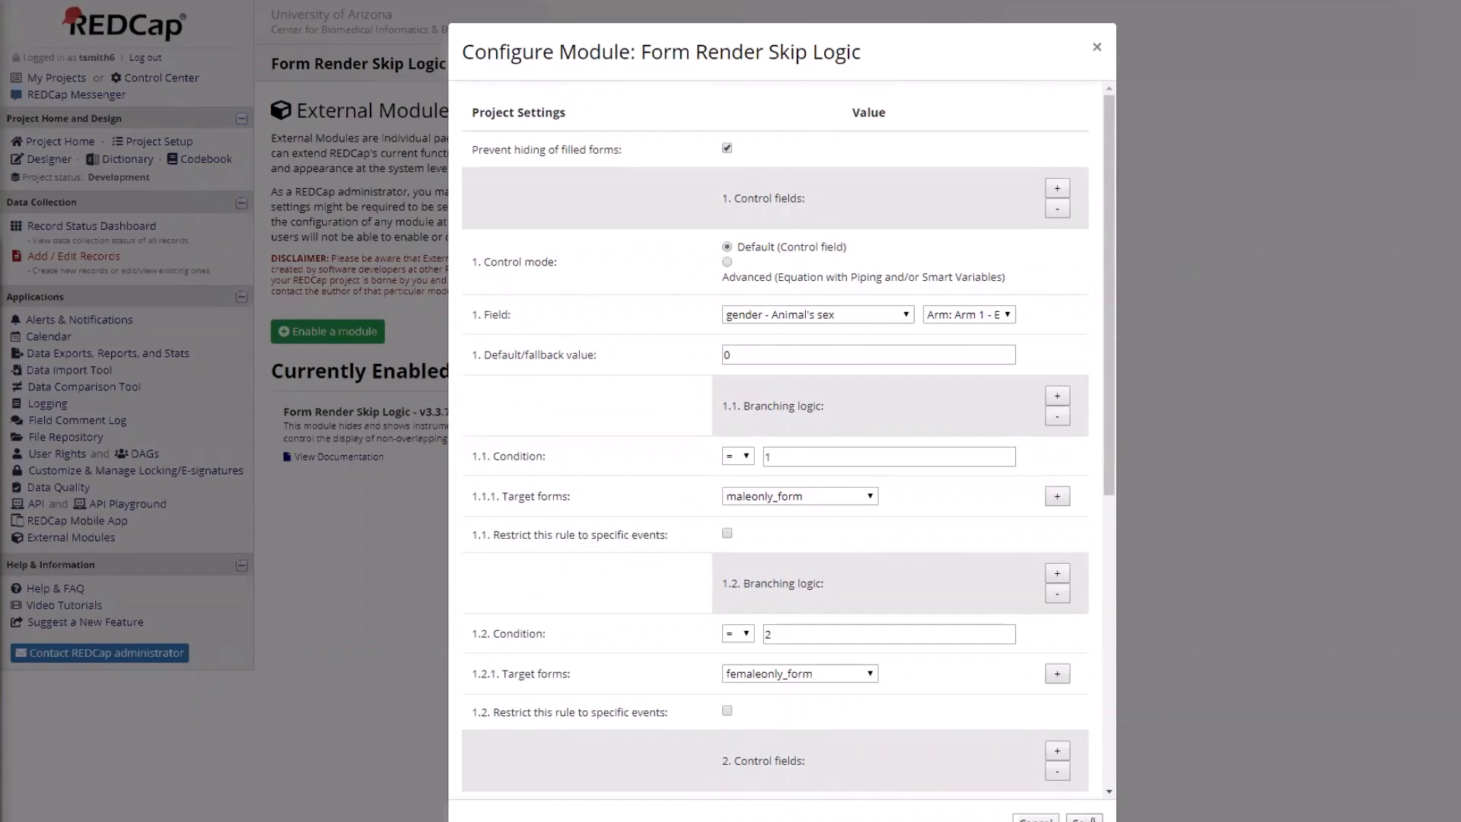
click(1084, 819)
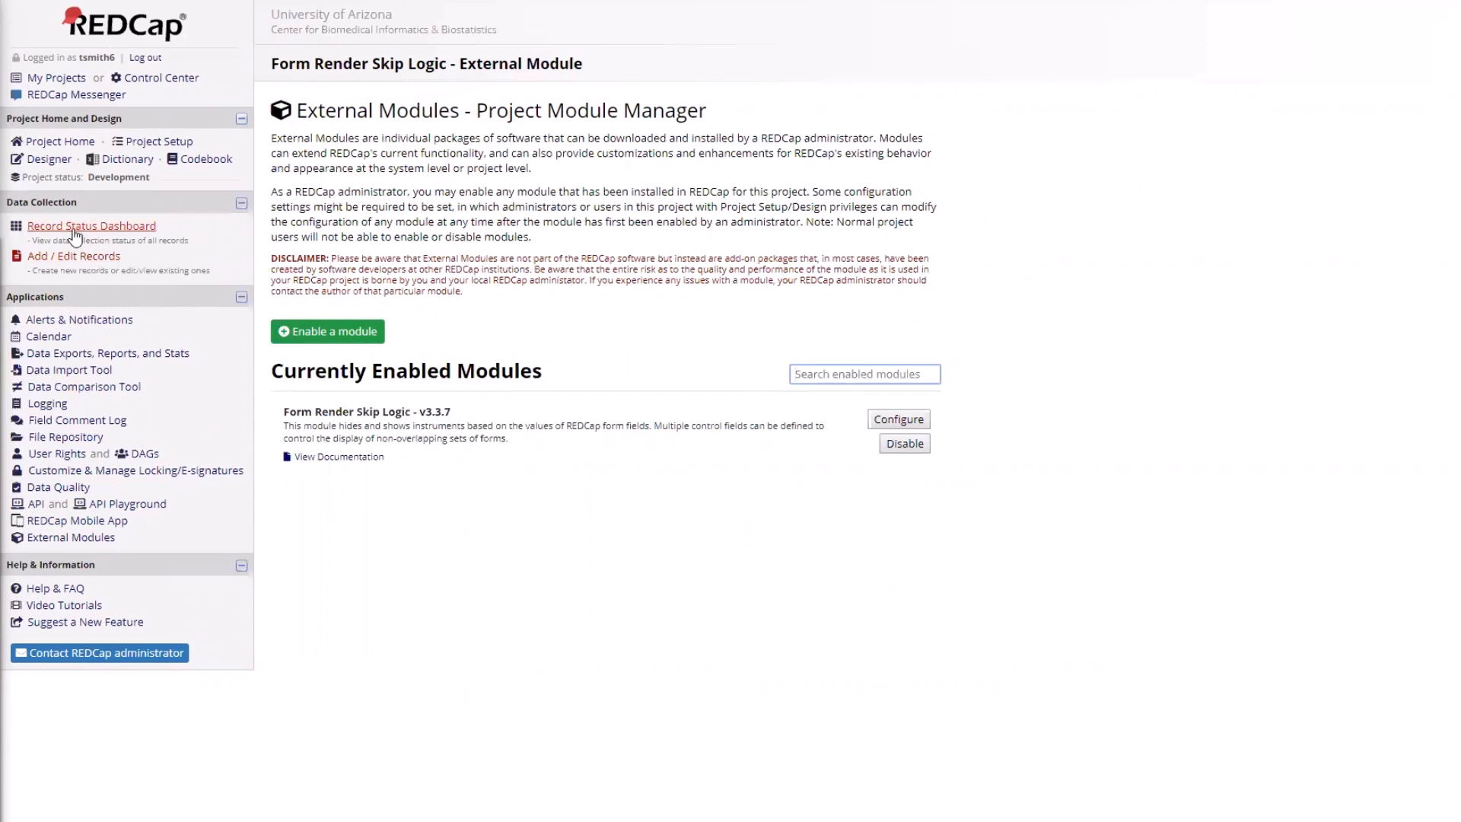
Add record 3 and save its Animal Identification form for Event 1 with Butterfly, Invertibrate, Insect, a weight of 20 grams and Female.
click(73, 259)
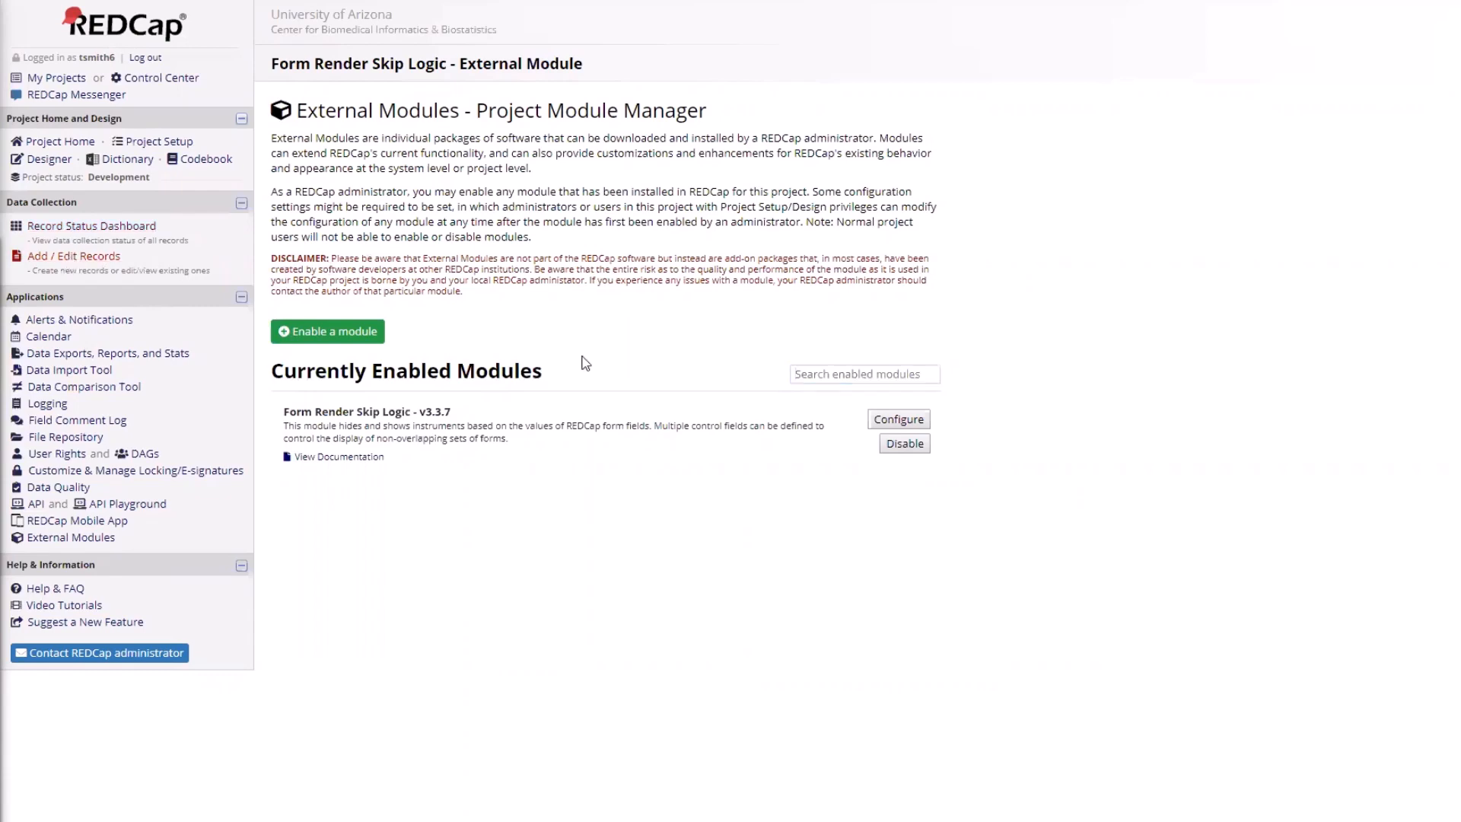
click(647, 315)
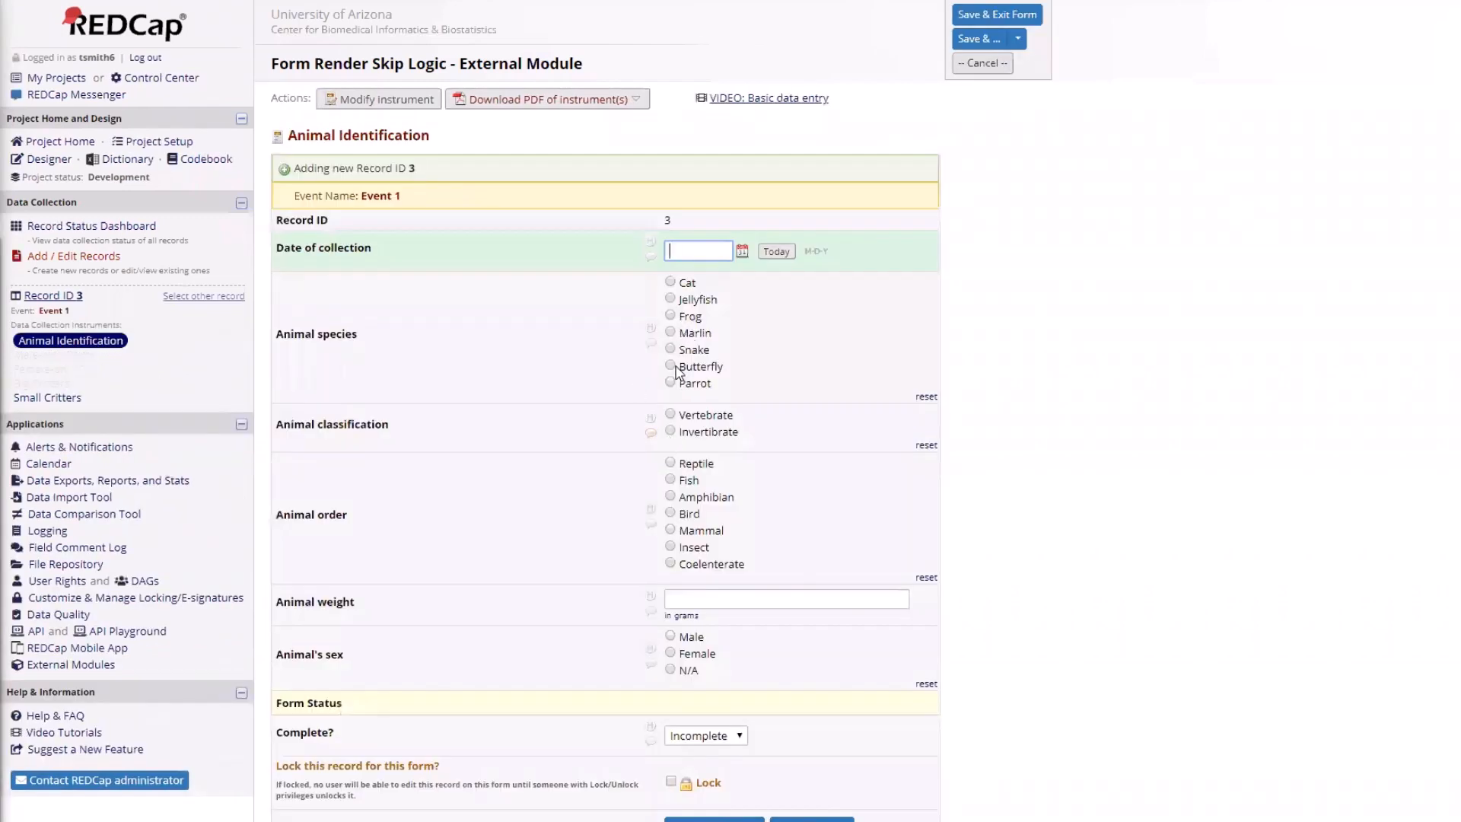
click(670, 366)
click(670, 431)
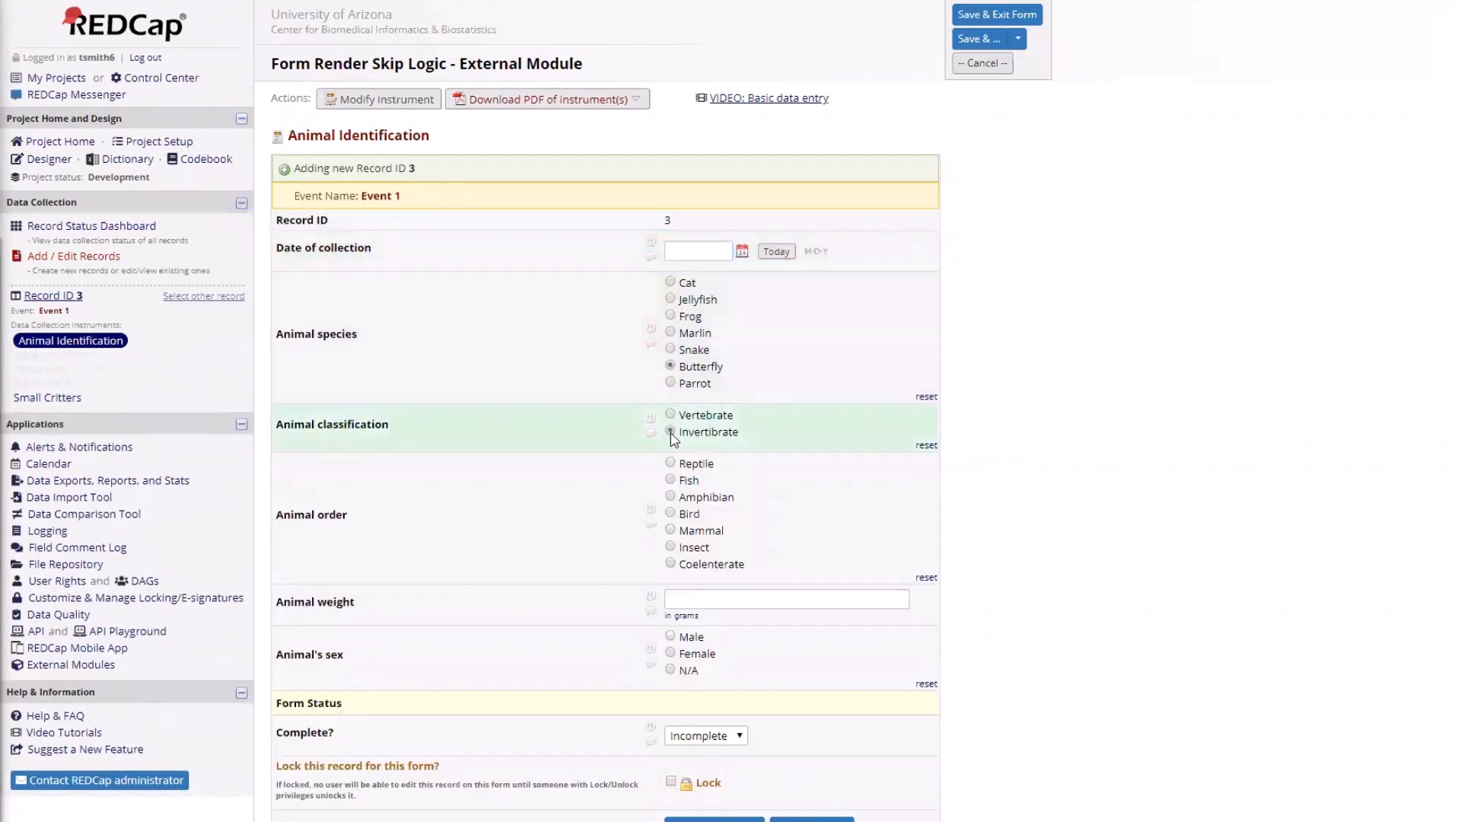
click(671, 547)
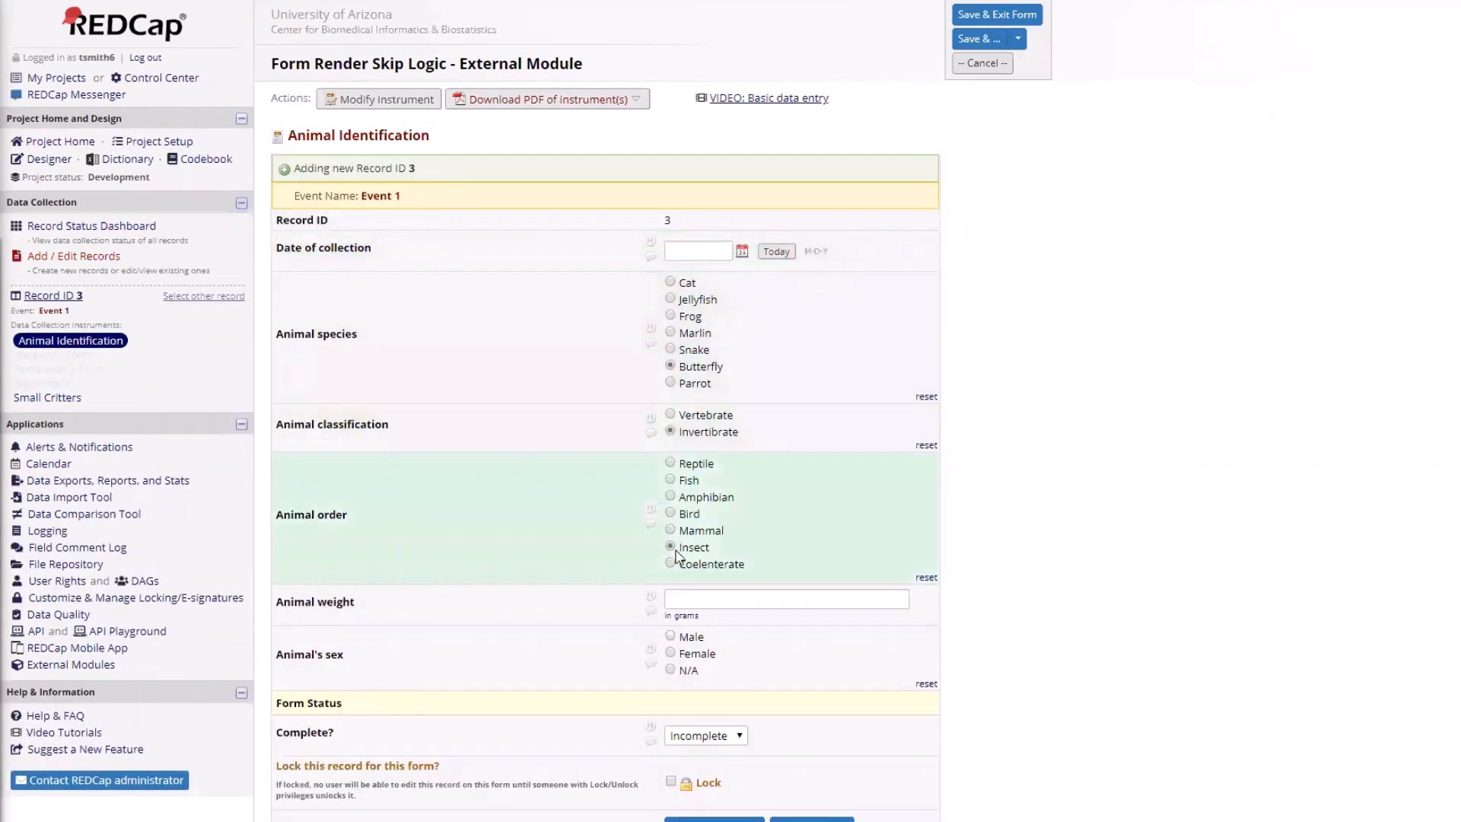
click(688, 600)
text(20)
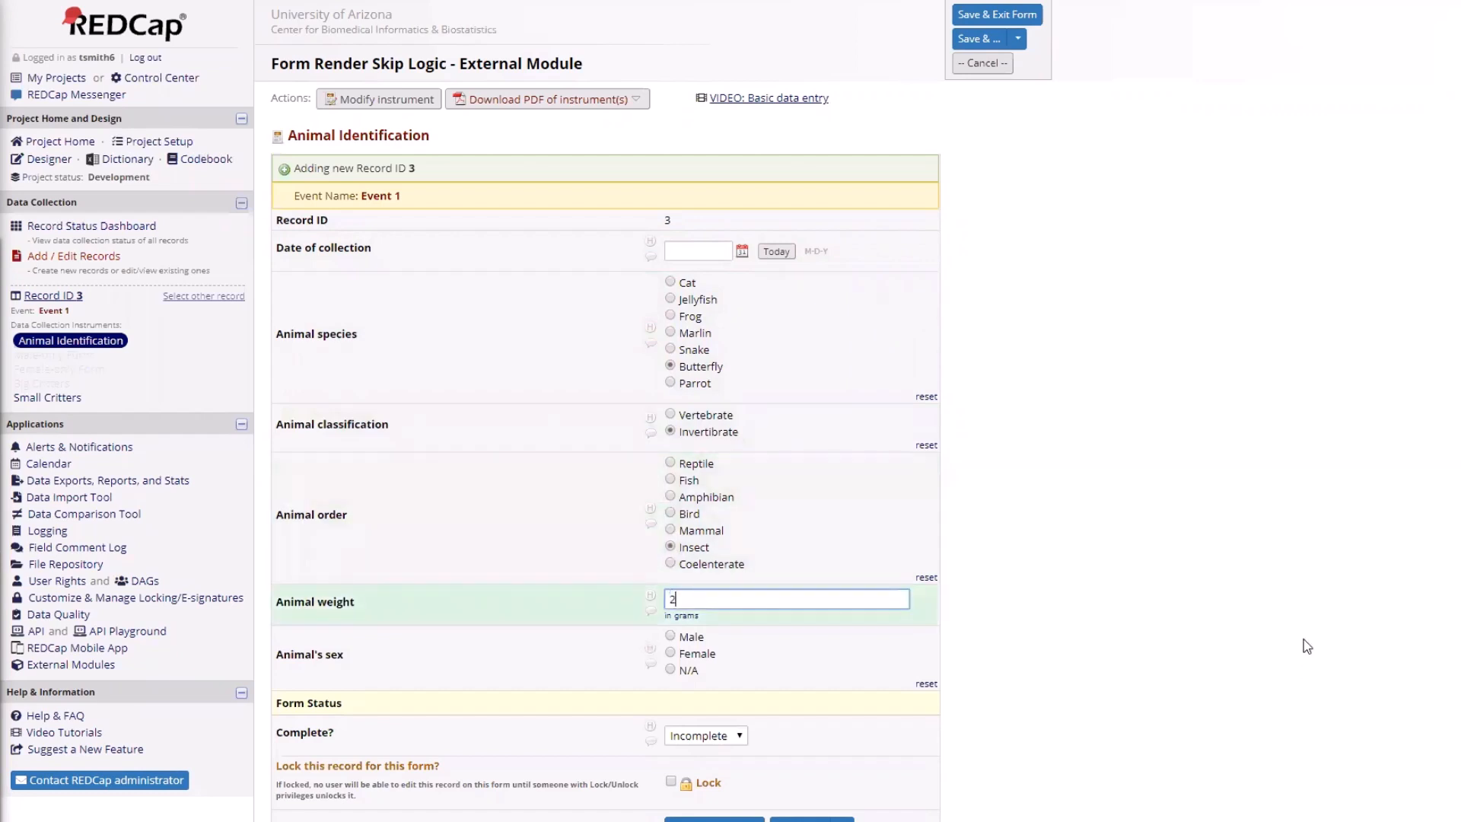
click(670, 652)
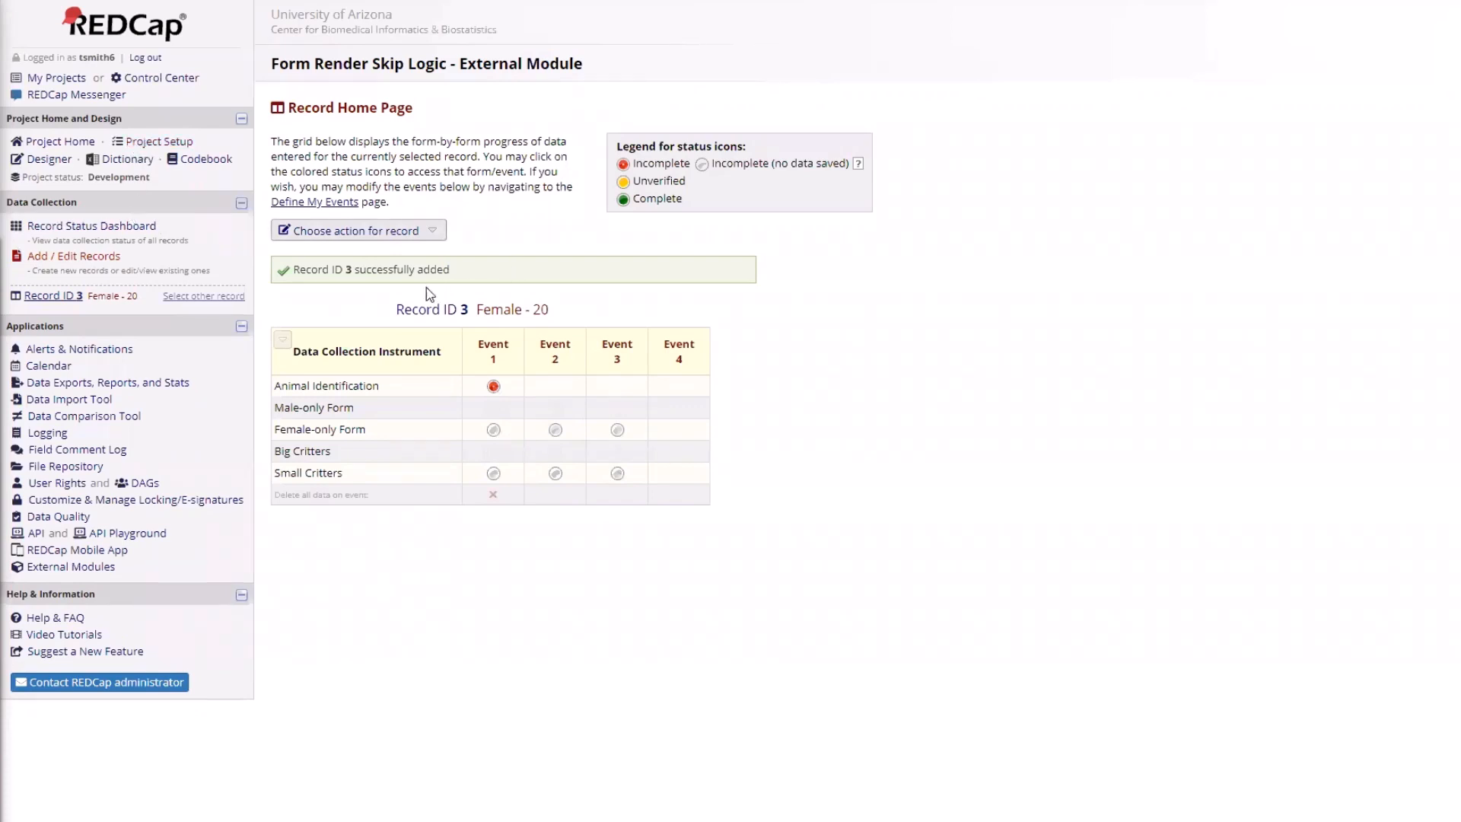
Enable surveys in the project setup and enable the Animal Identification instrument as a survey.
click(383, 217)
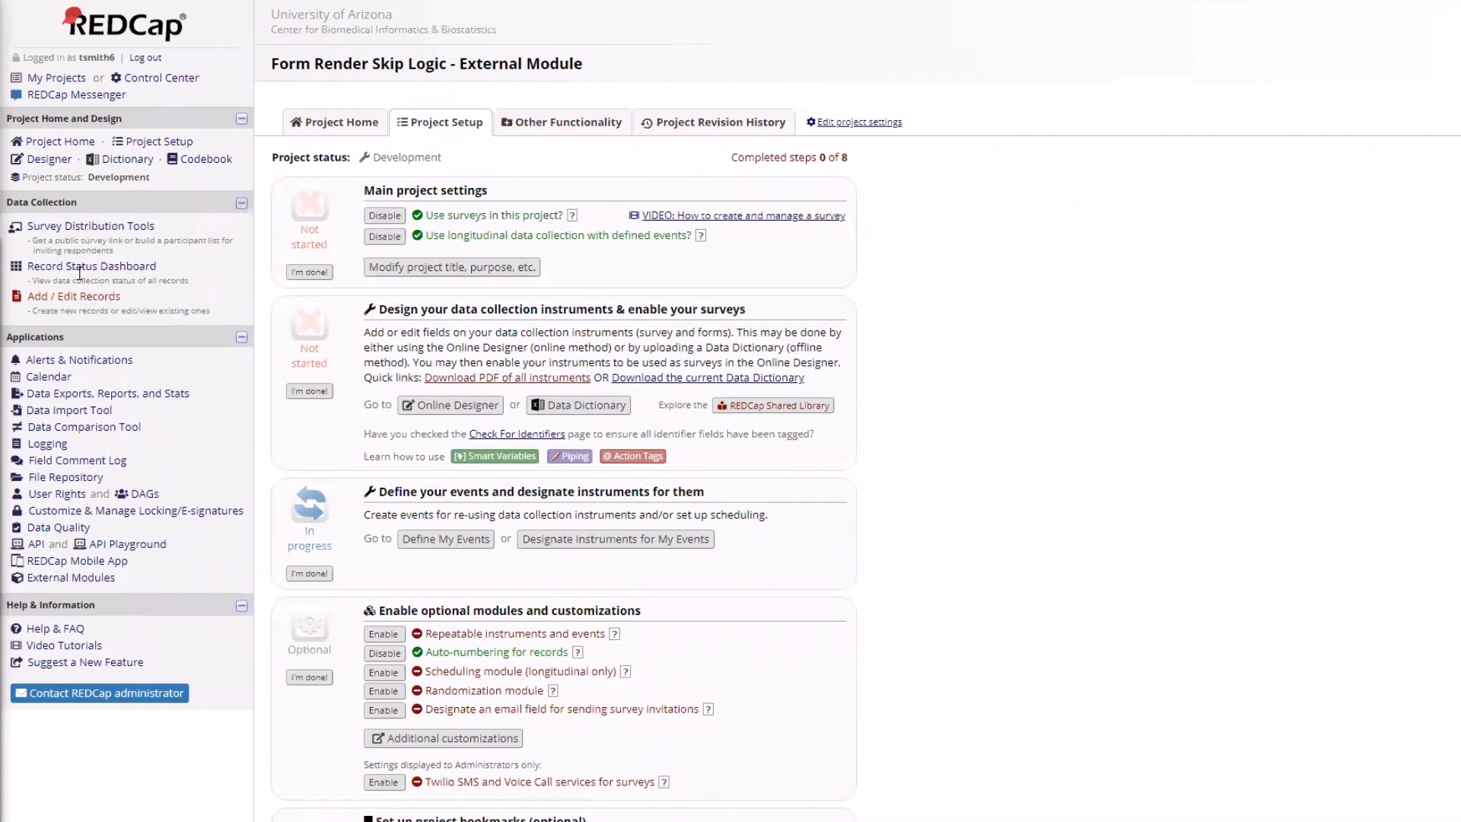
click(59, 162)
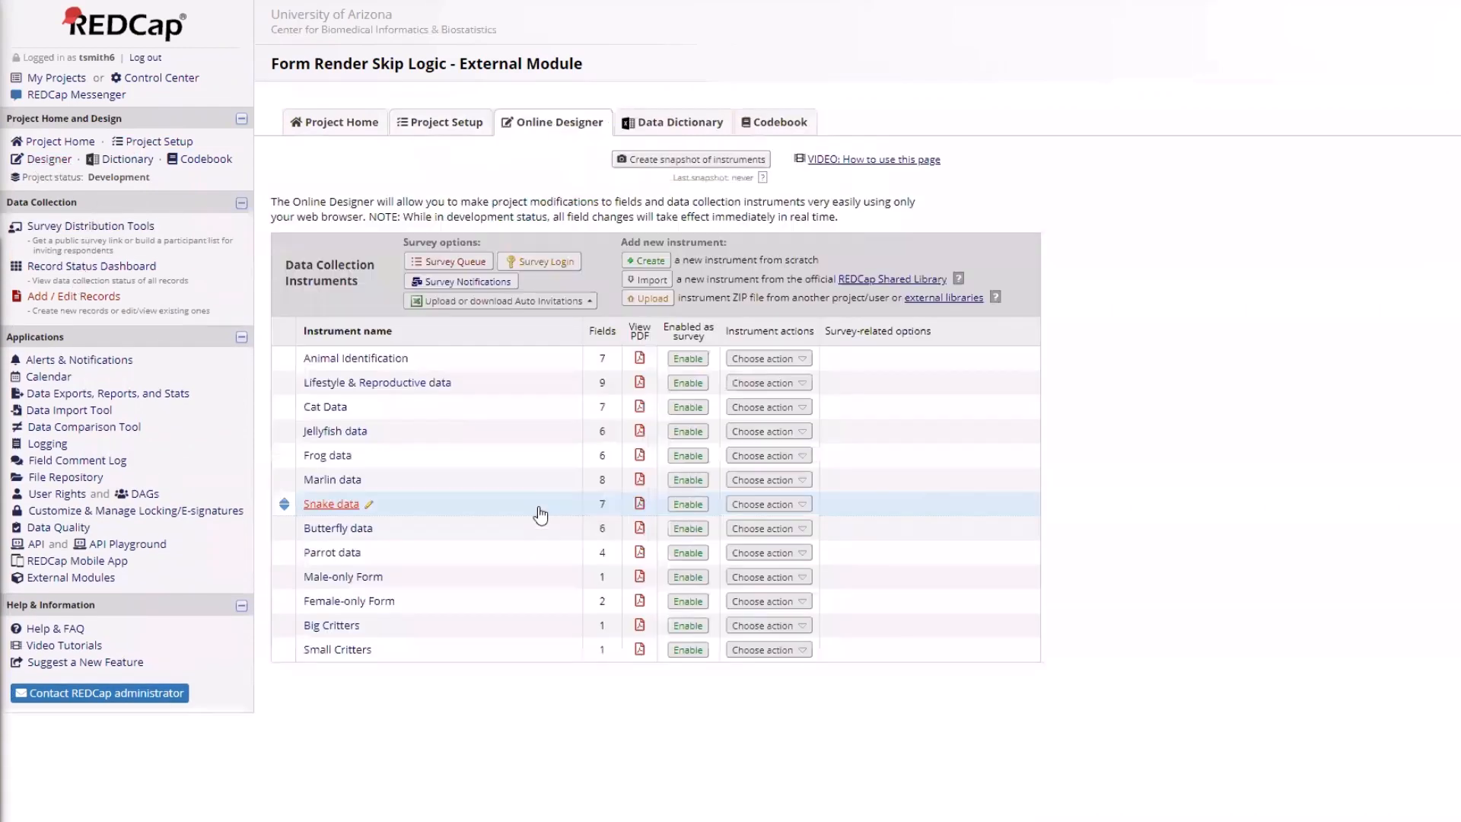
click(698, 363)
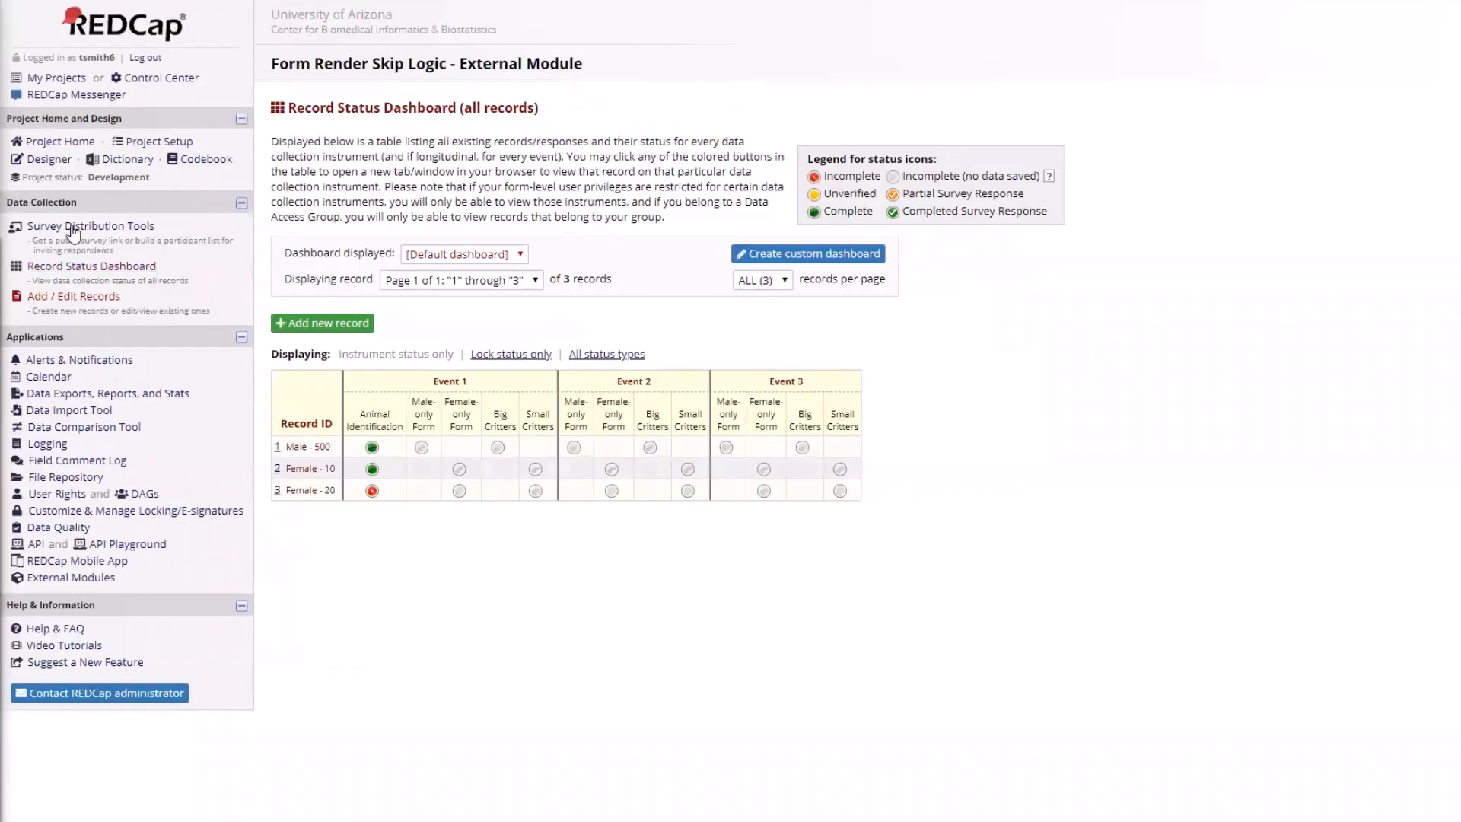
Open the public Animal Identification survey and submit it with today's collection date, Snake, Invertibrate, Reptile, a weight of 35 grams and Male.
click(73, 227)
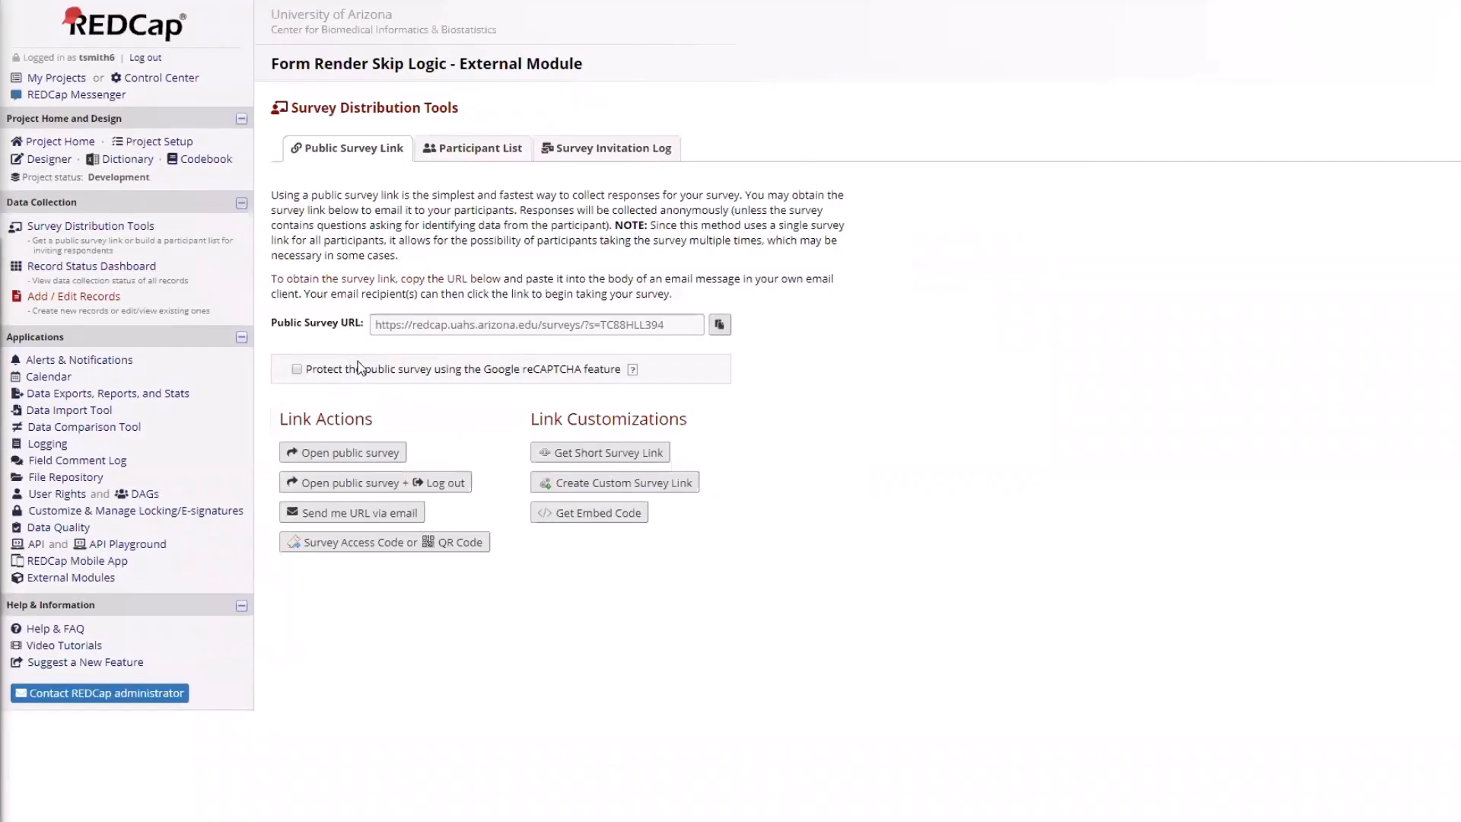
click(350, 452)
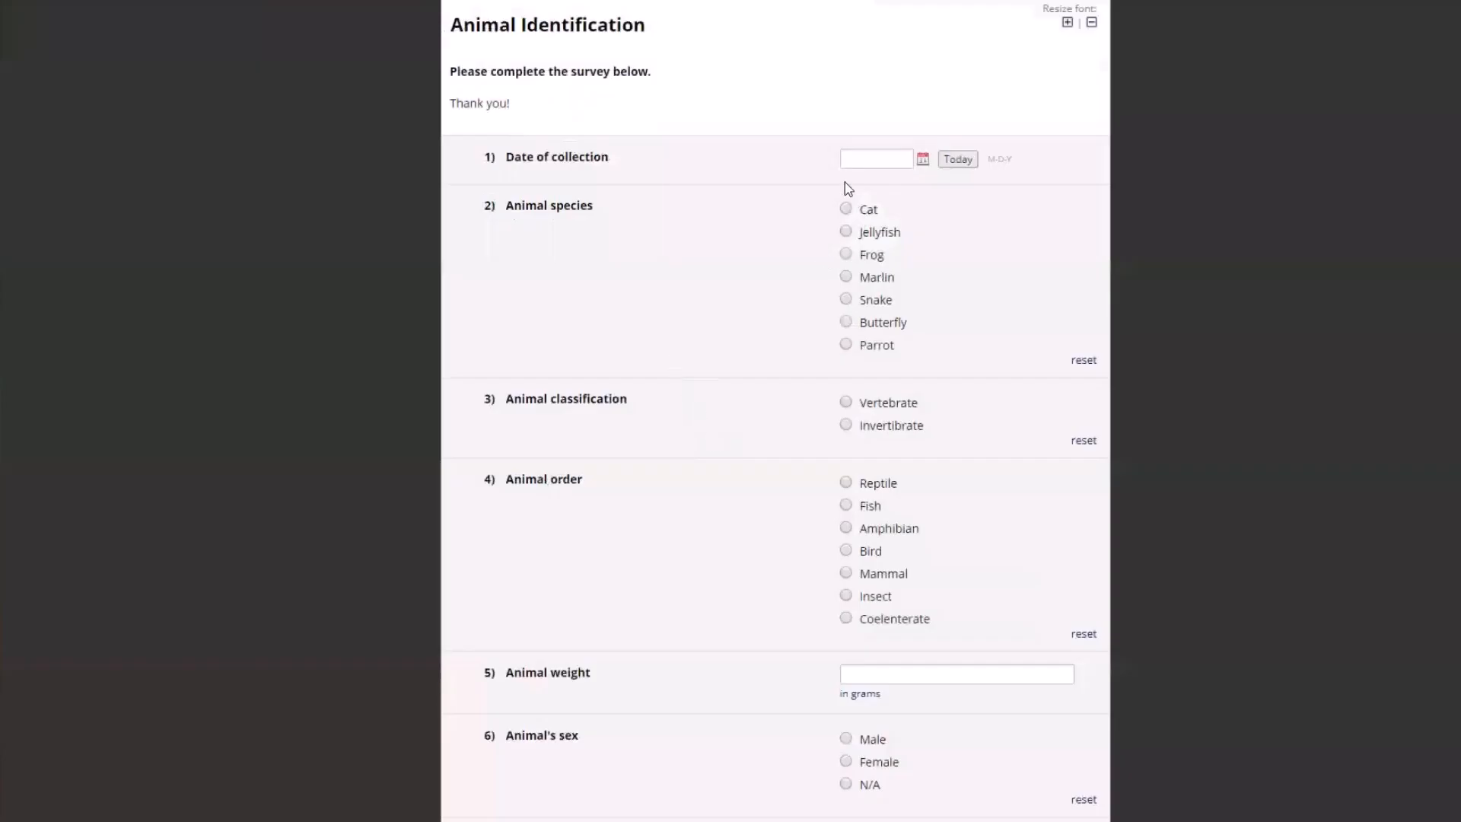
click(959, 161)
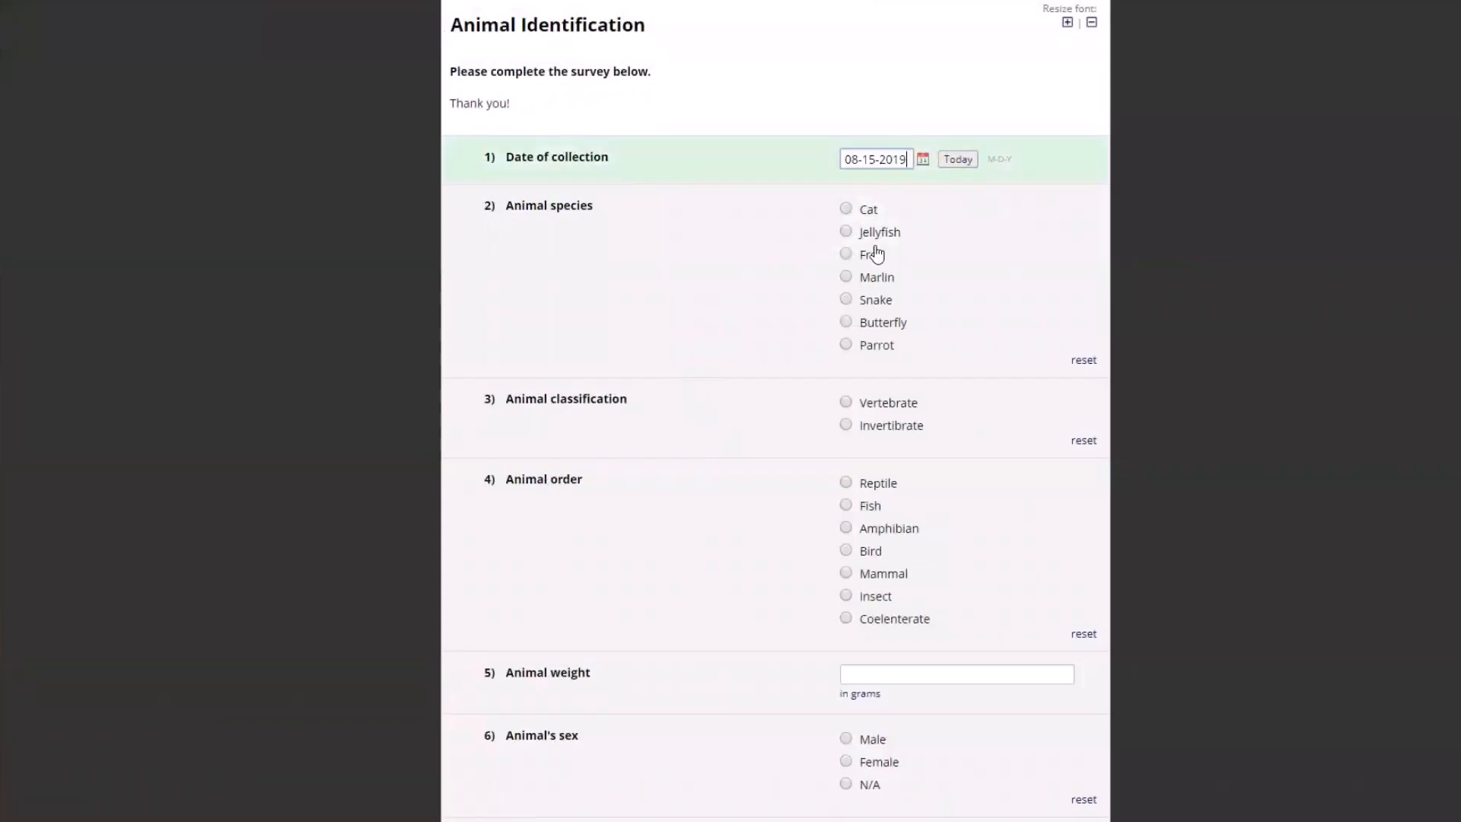
click(846, 301)
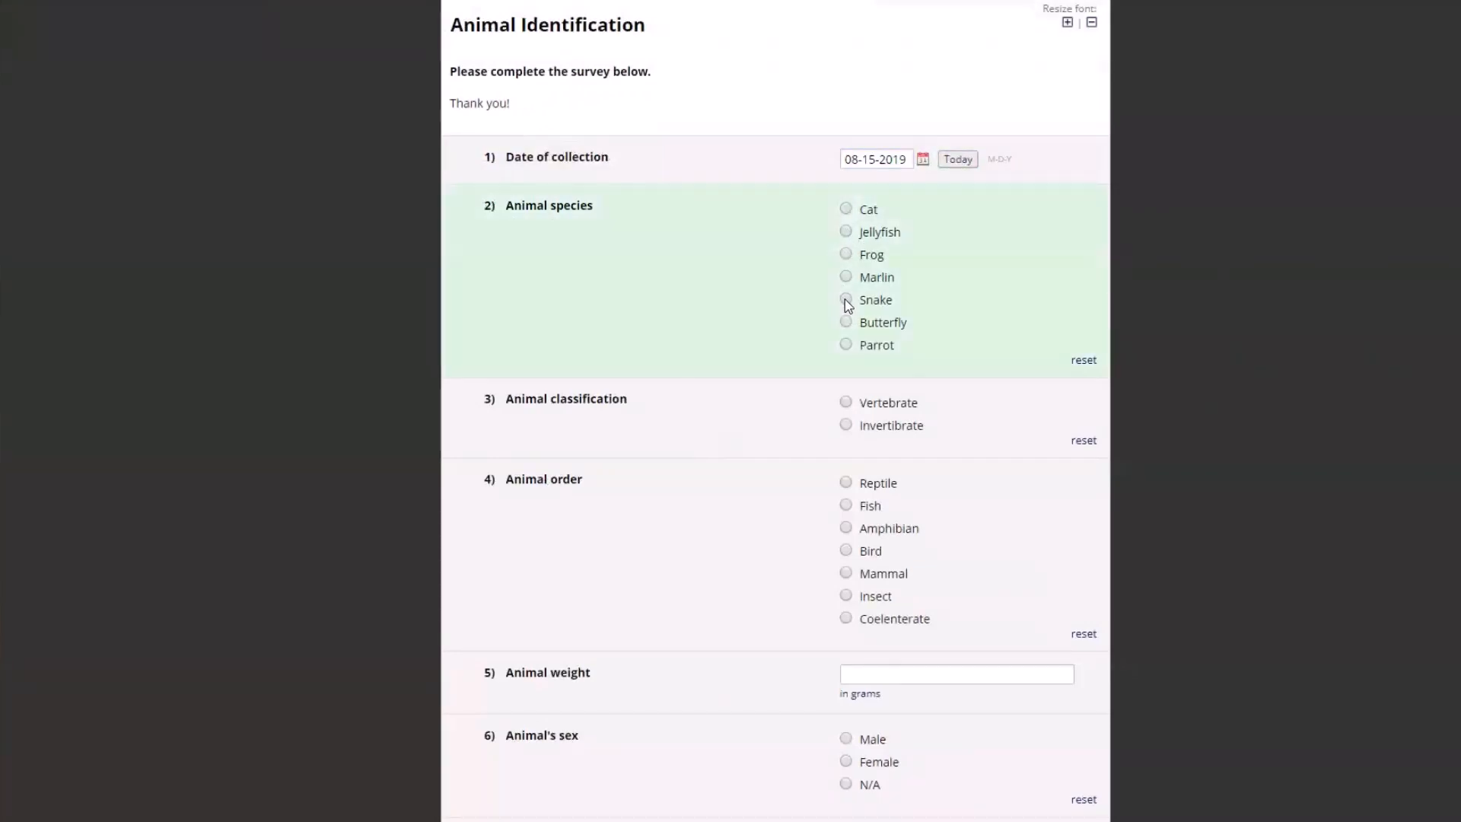
click(846, 426)
click(846, 483)
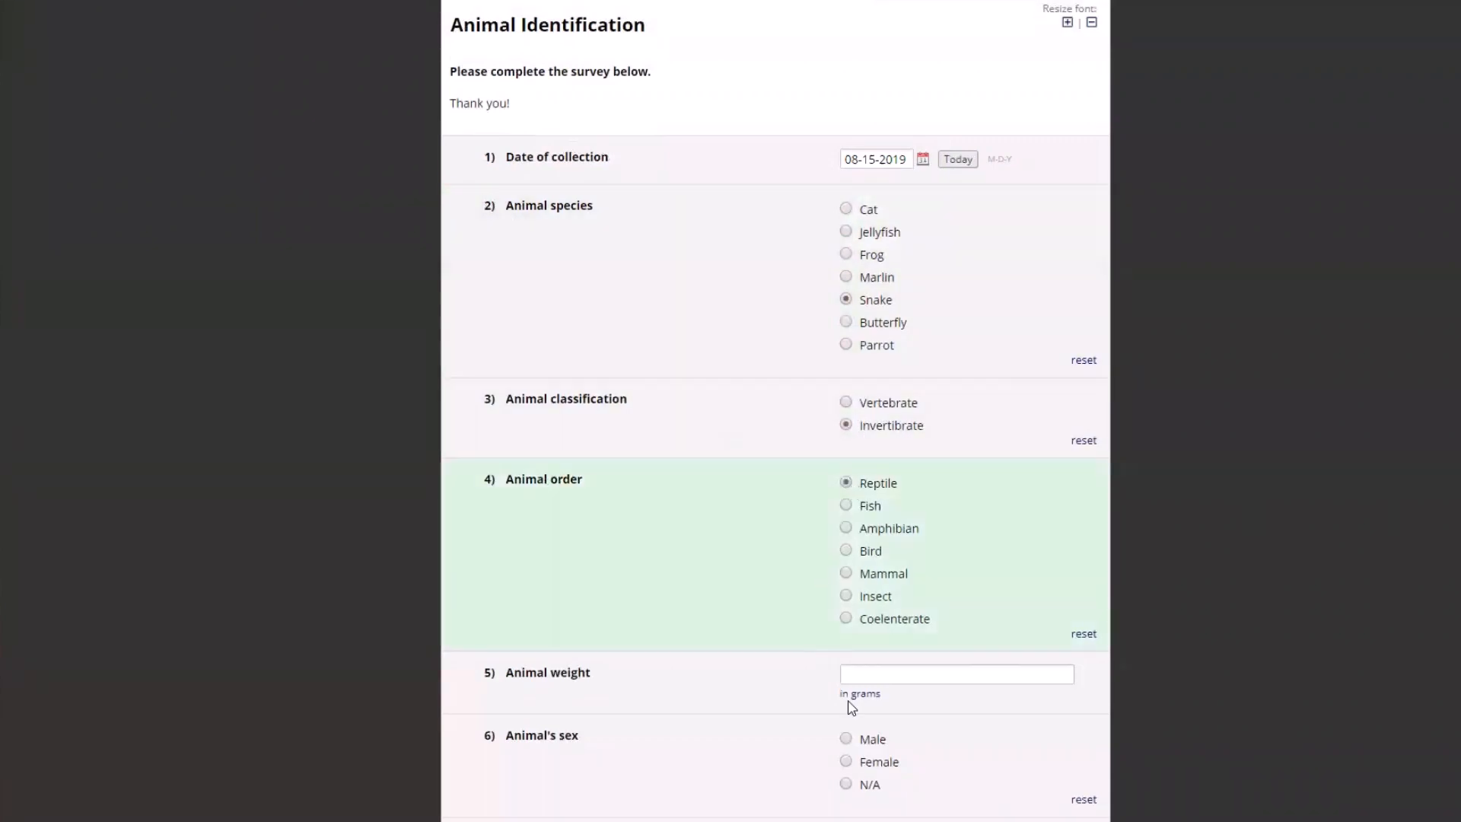
click(863, 675)
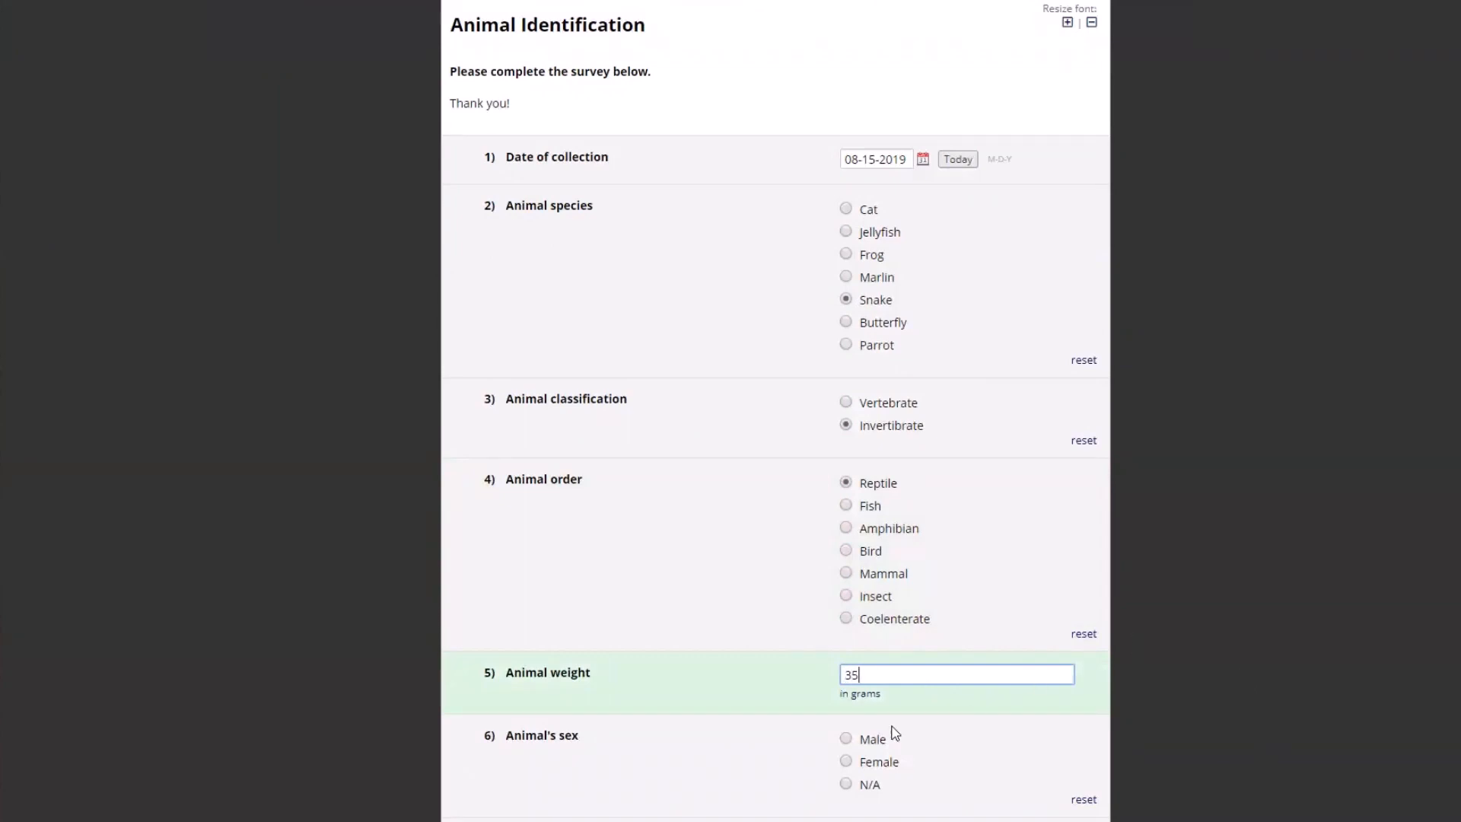
click(846, 739)
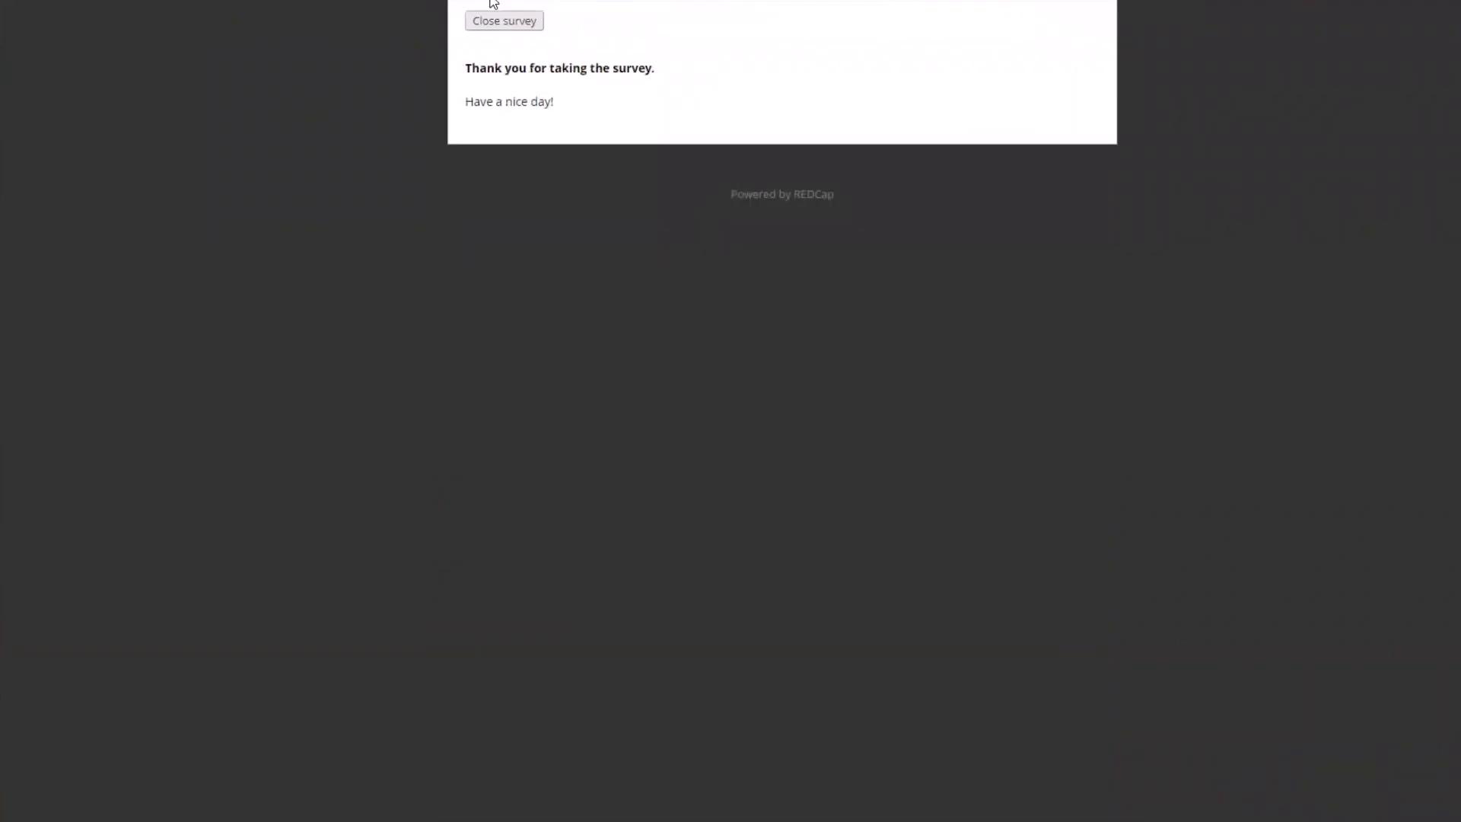
Close the completed survey and open record 4 from the Record Status Dashboard to examine which instruments are available.
click(499, 23)
click(90, 266)
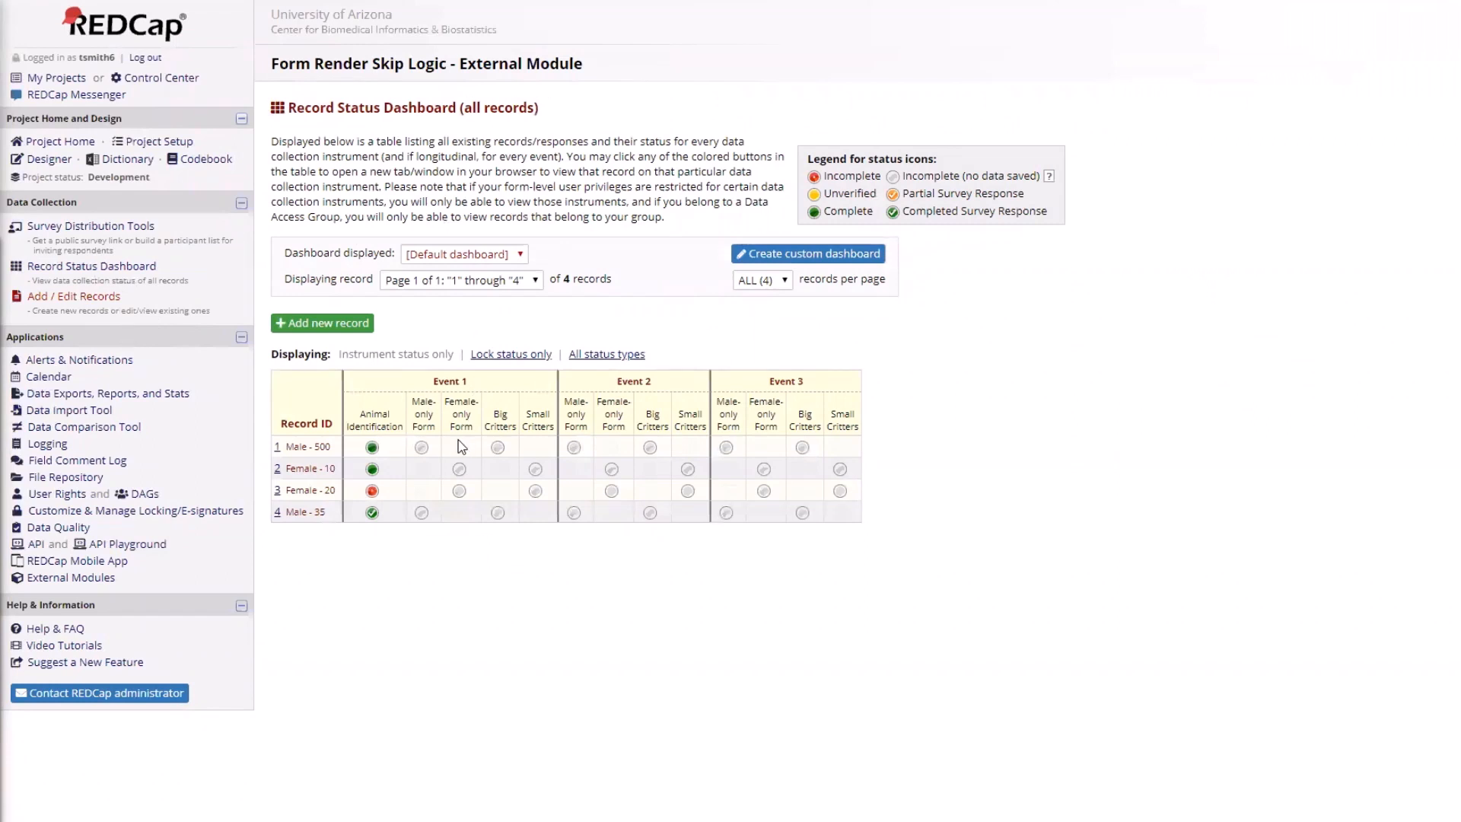
click(277, 512)
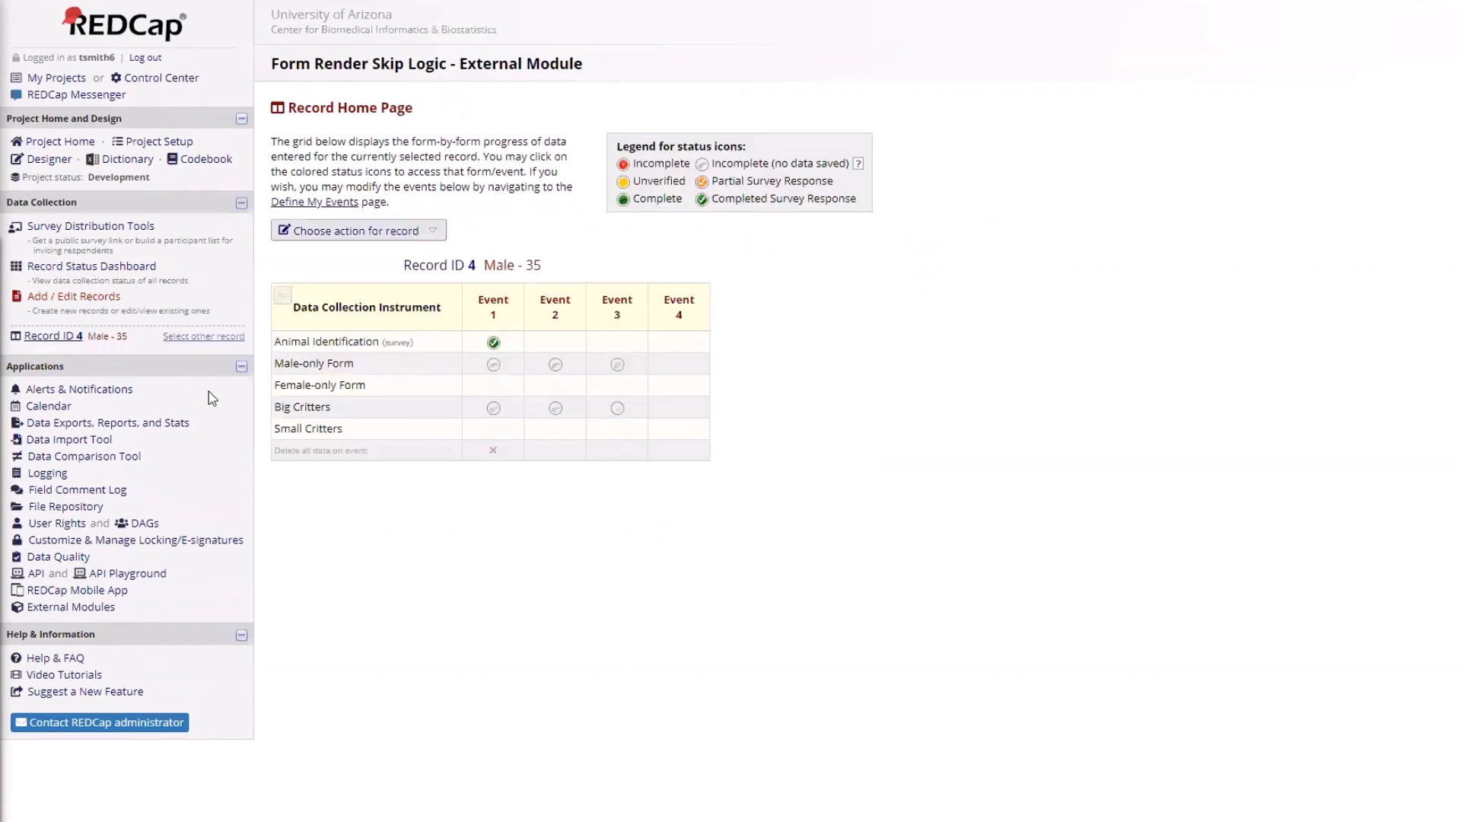